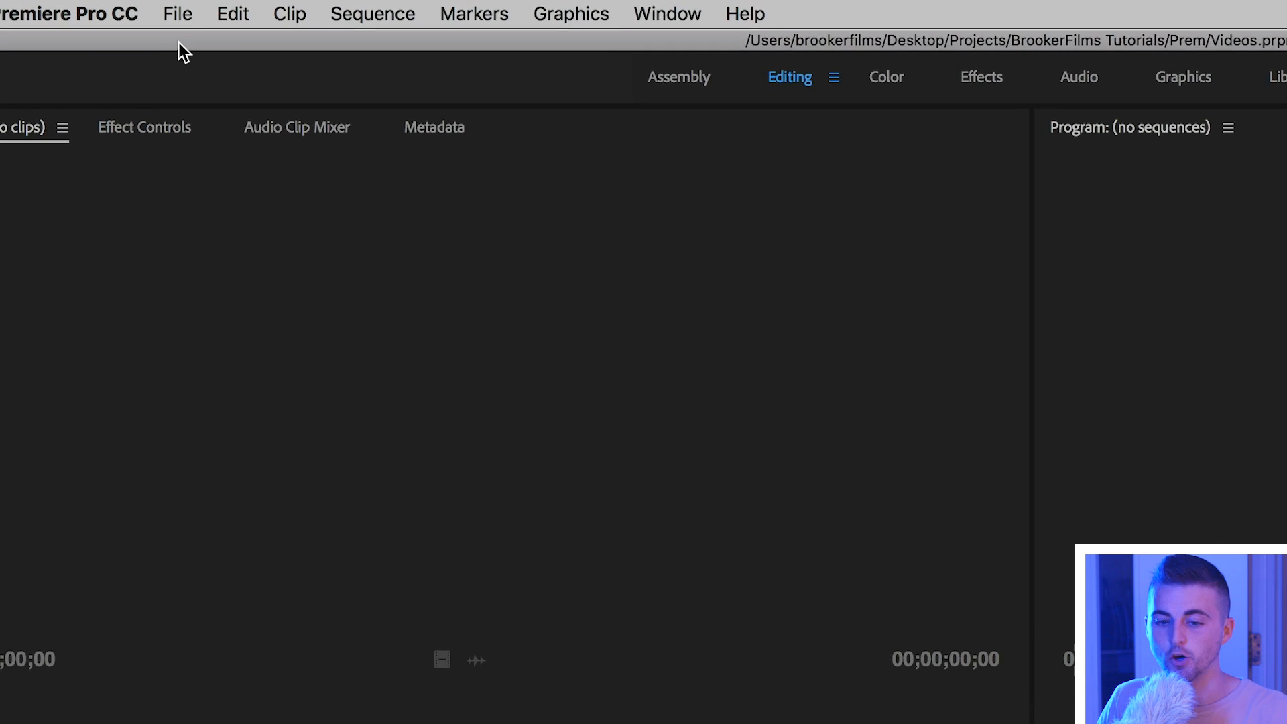
Step: Create a new 1920×1080, 23.976 fps sequence named Fade from the File menu
click(148, 8)
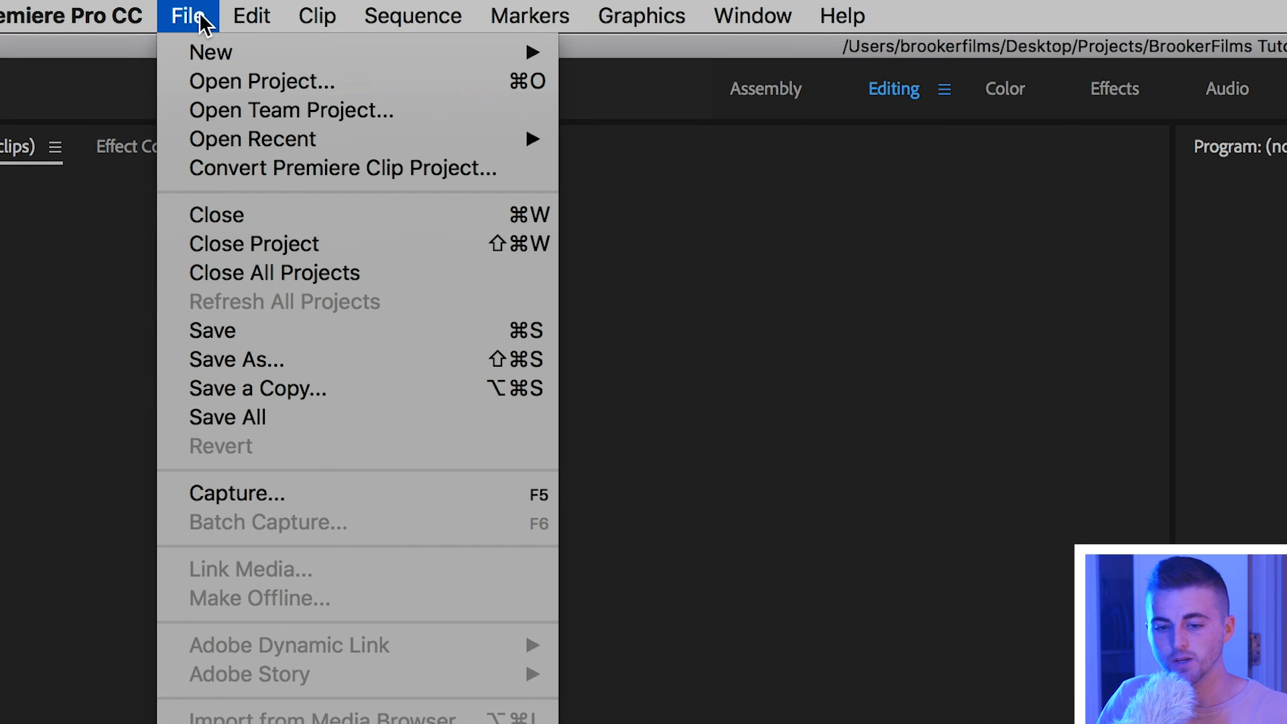
mouse_move(211, 53)
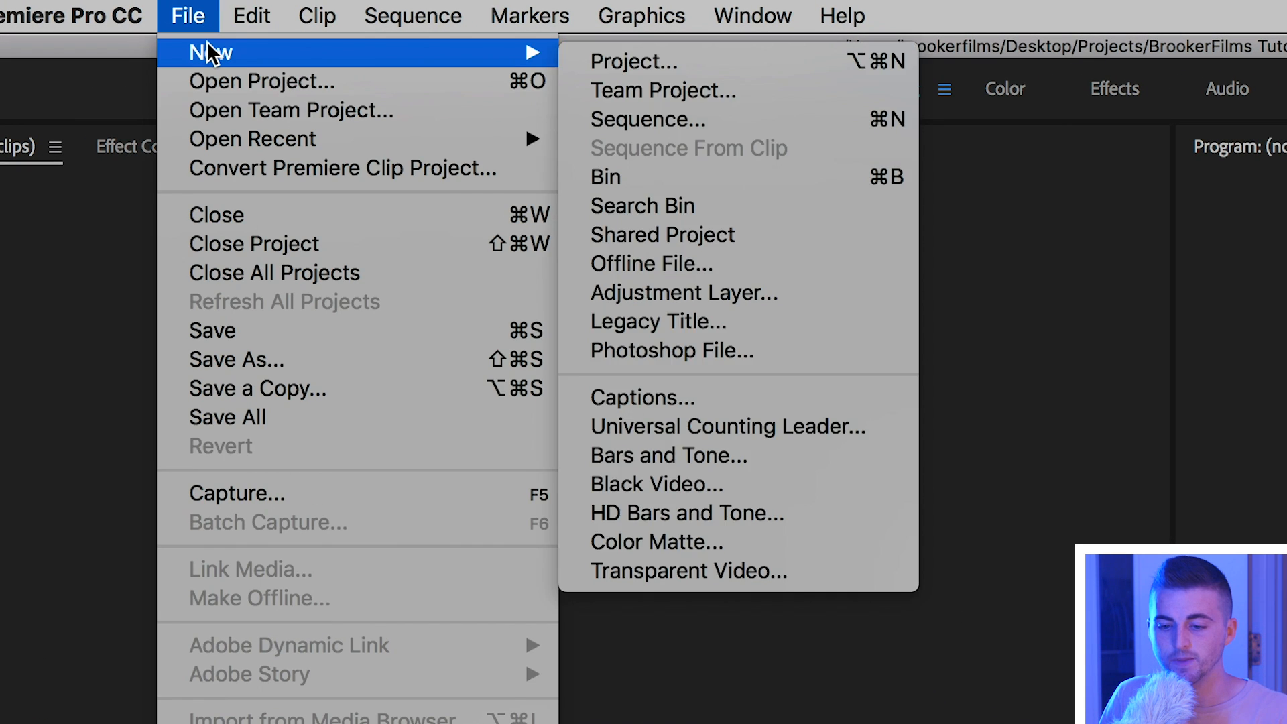
click(637, 119)
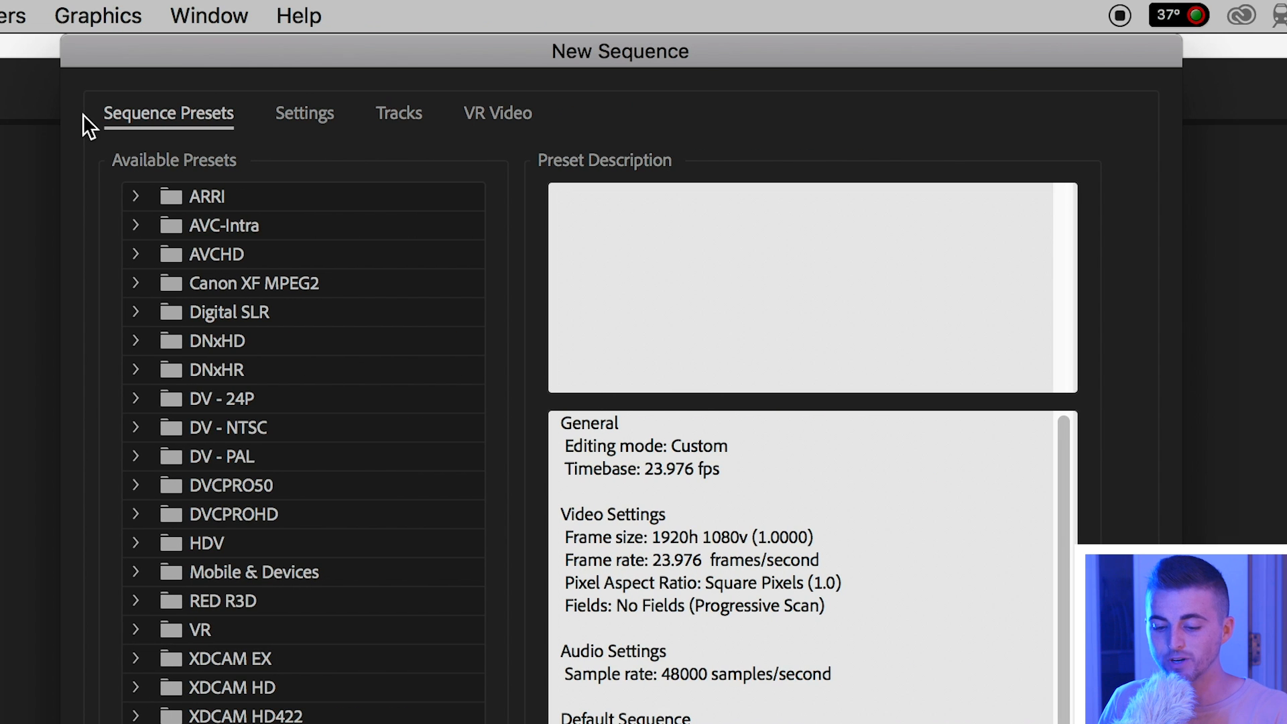
click(313, 111)
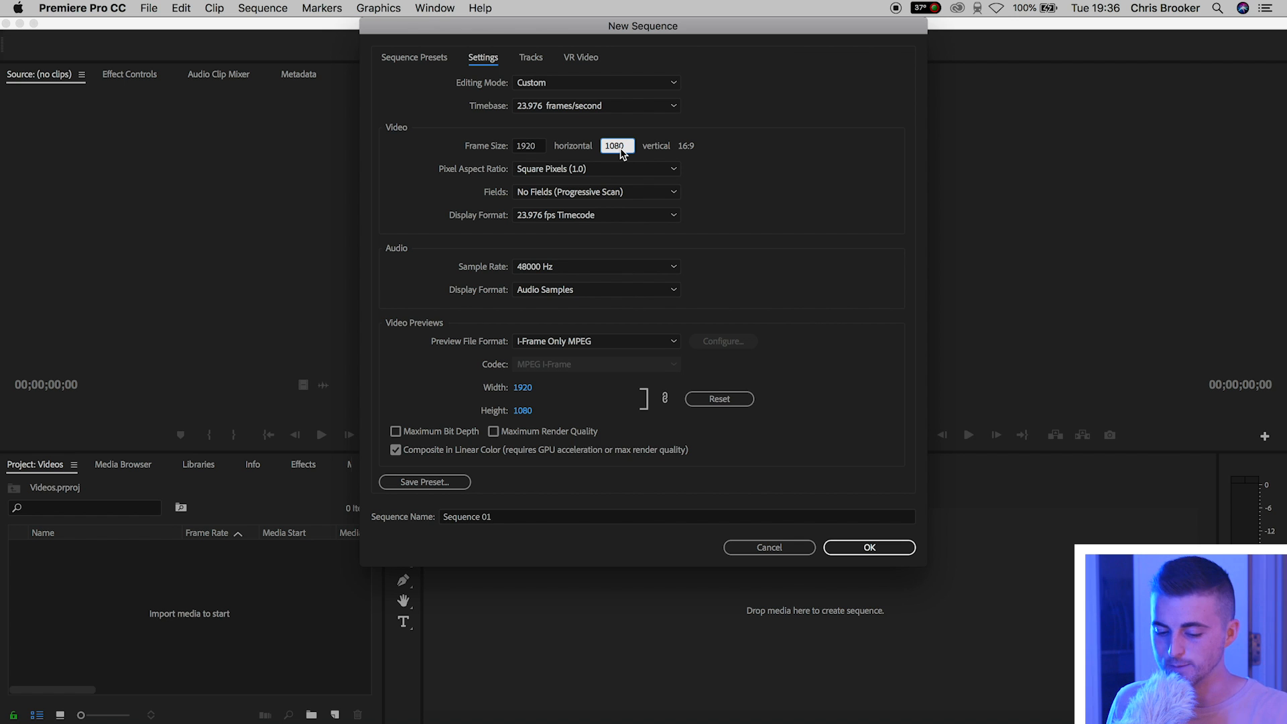
click(503, 516)
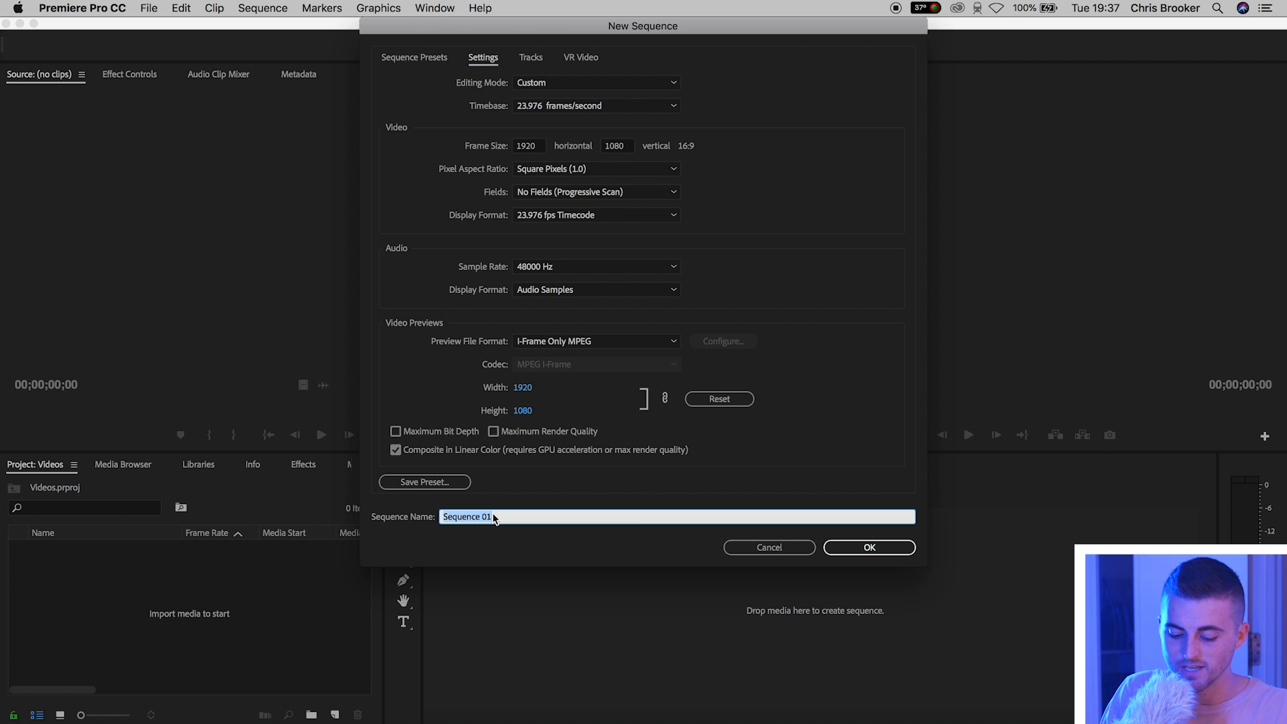
text(Fade)
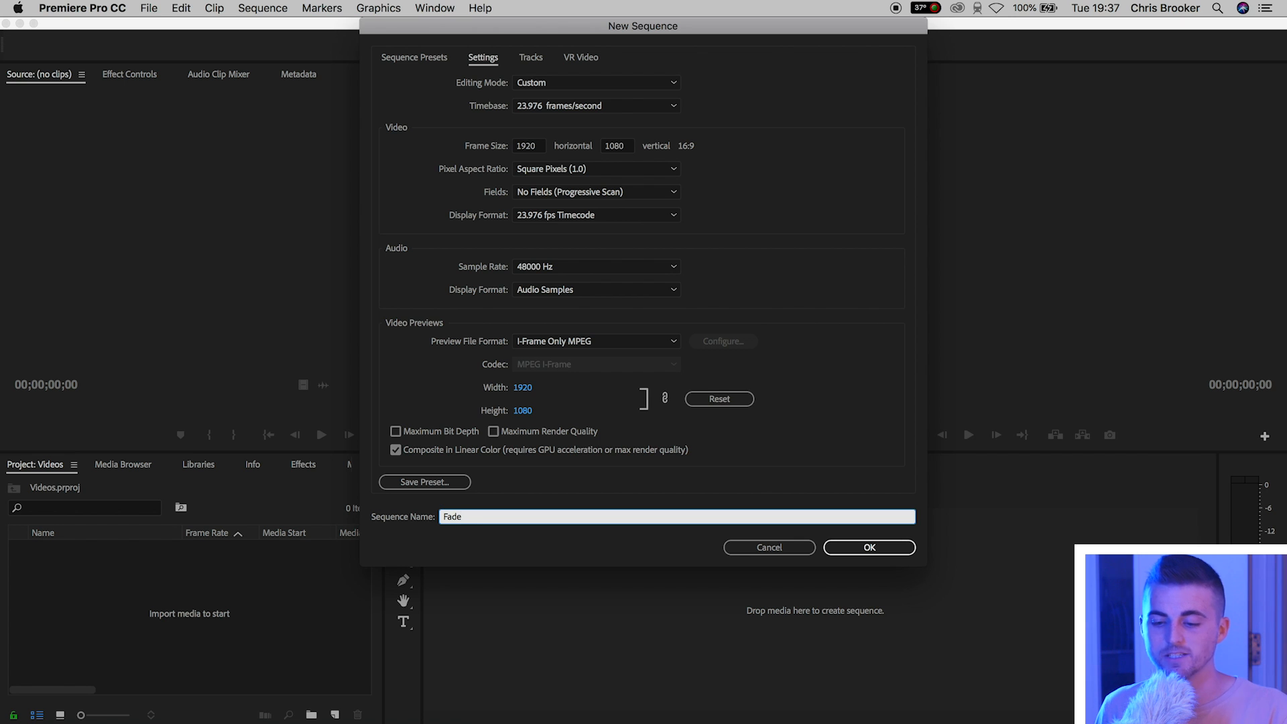
key(Return)
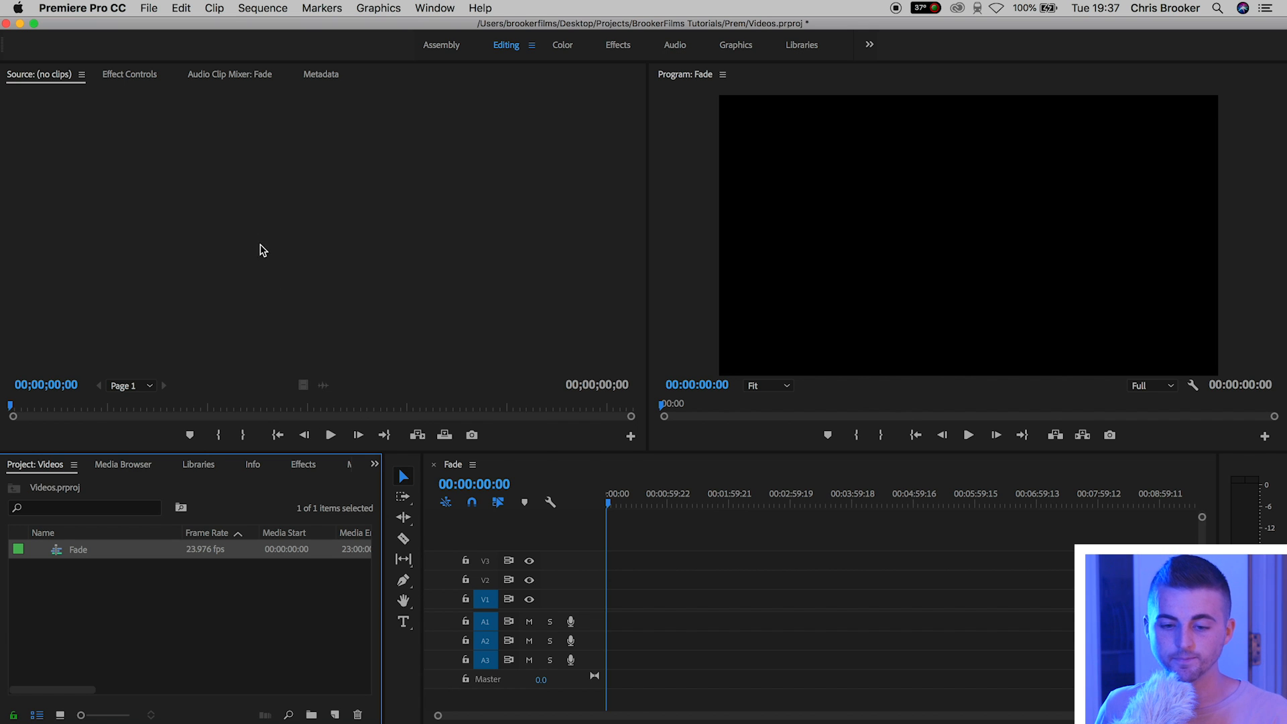
Step: Create a new legacy title, Title 01, accepting the default title settings
click(152, 8)
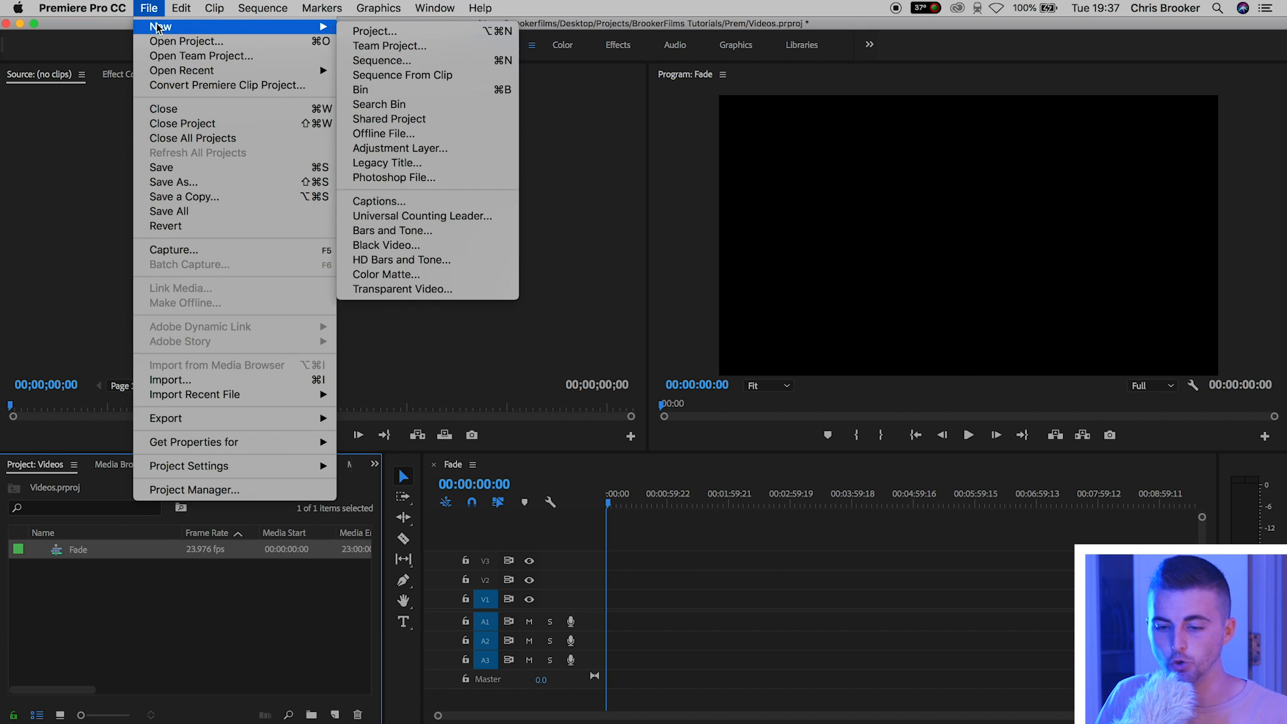
mouse_move(161, 26)
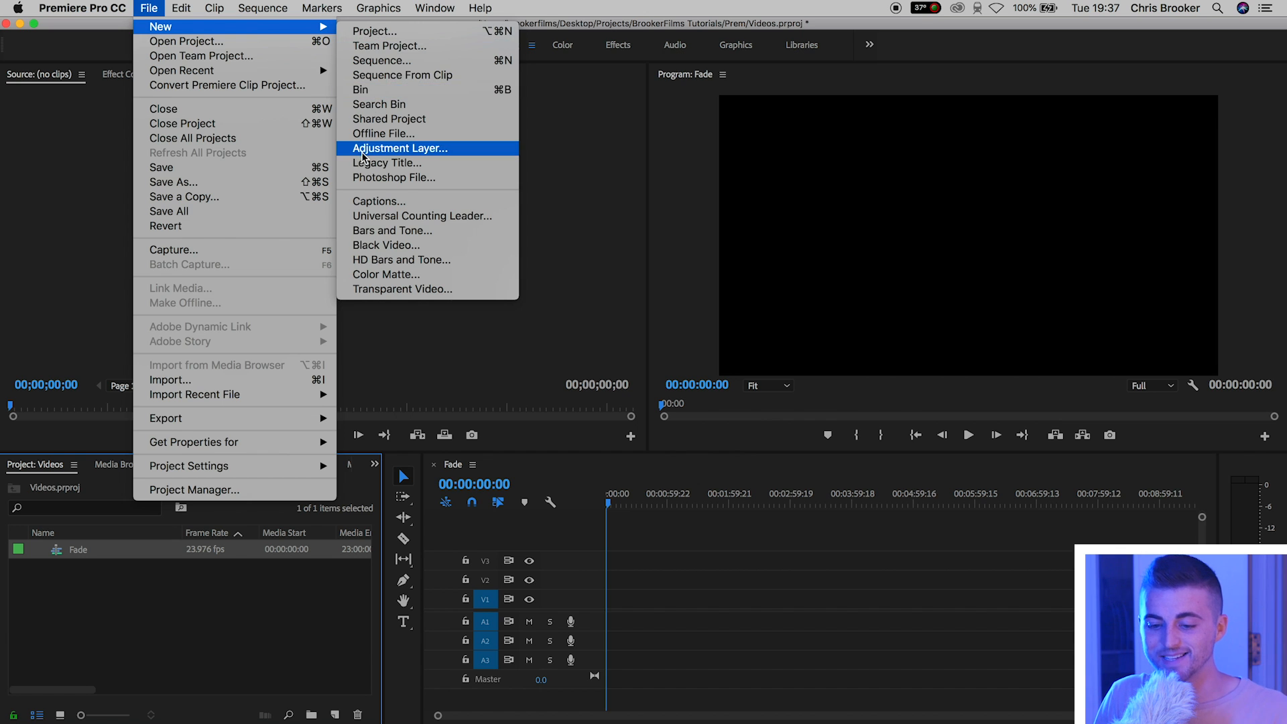
click(388, 162)
key(Return)
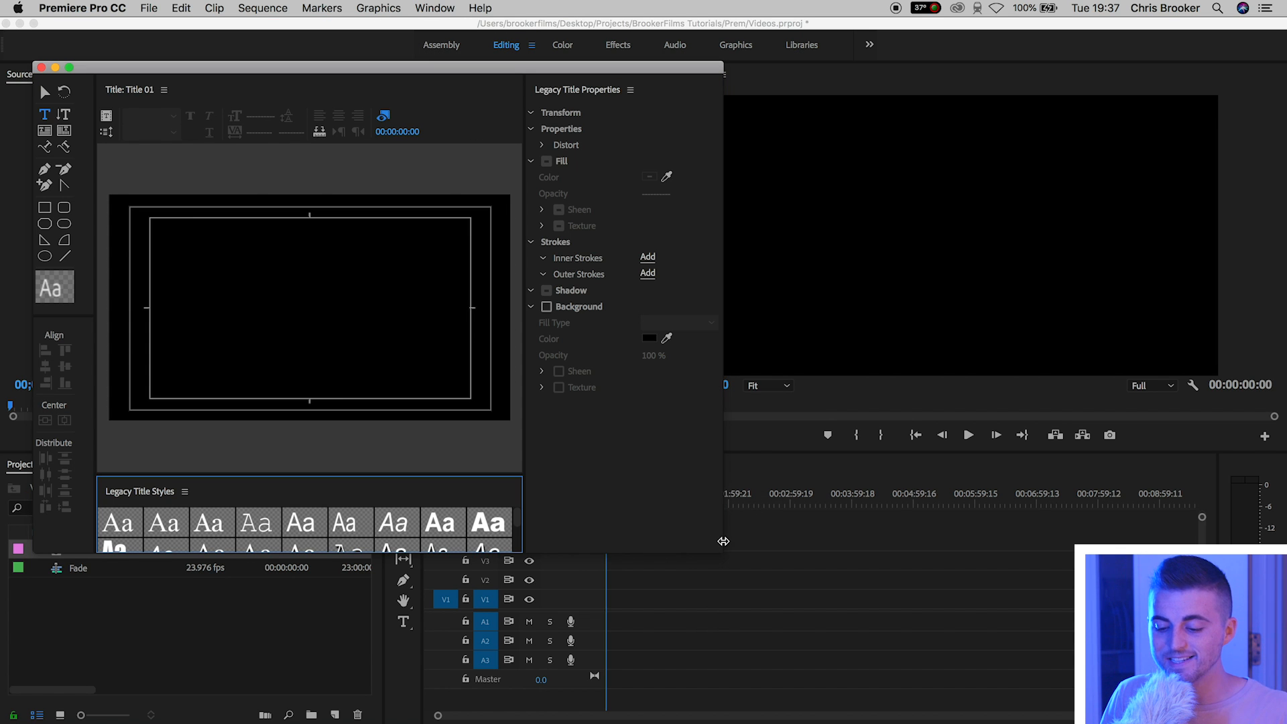
Step: Enlarge the title editor window and canvas area, ready for the Type tool
drag(722, 541, 1114, 654)
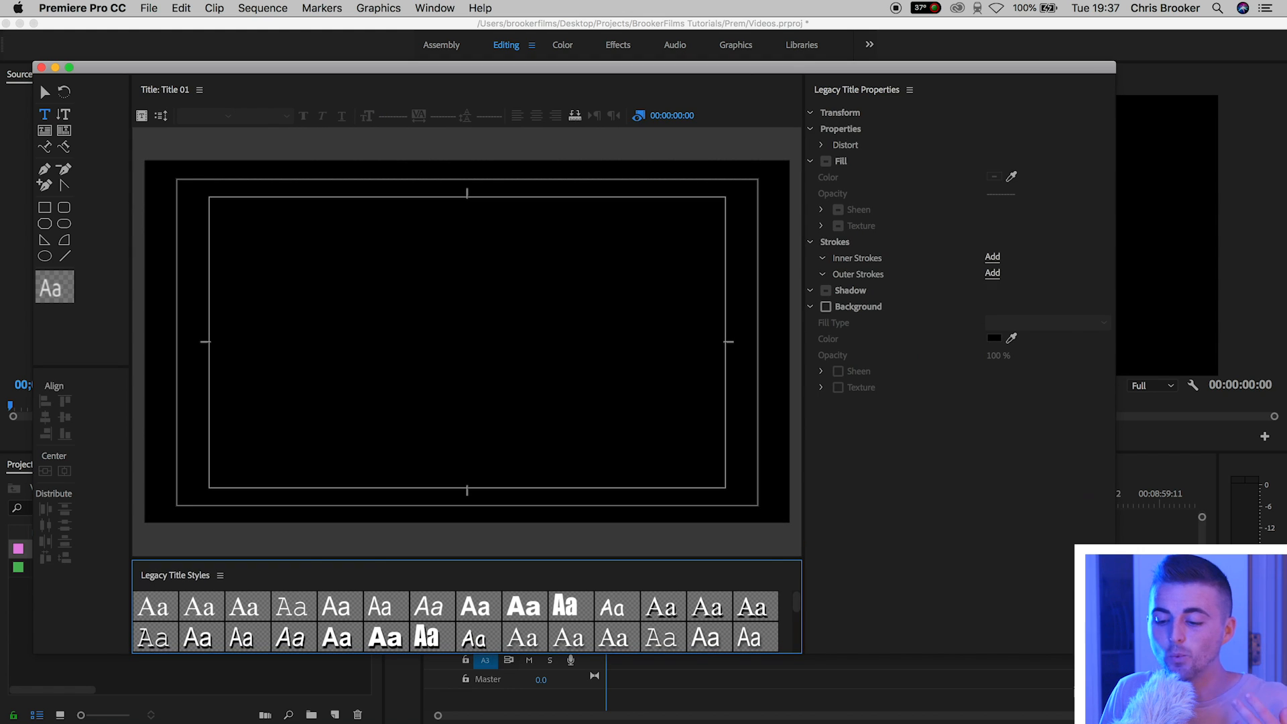
drag(805, 368, 993, 380)
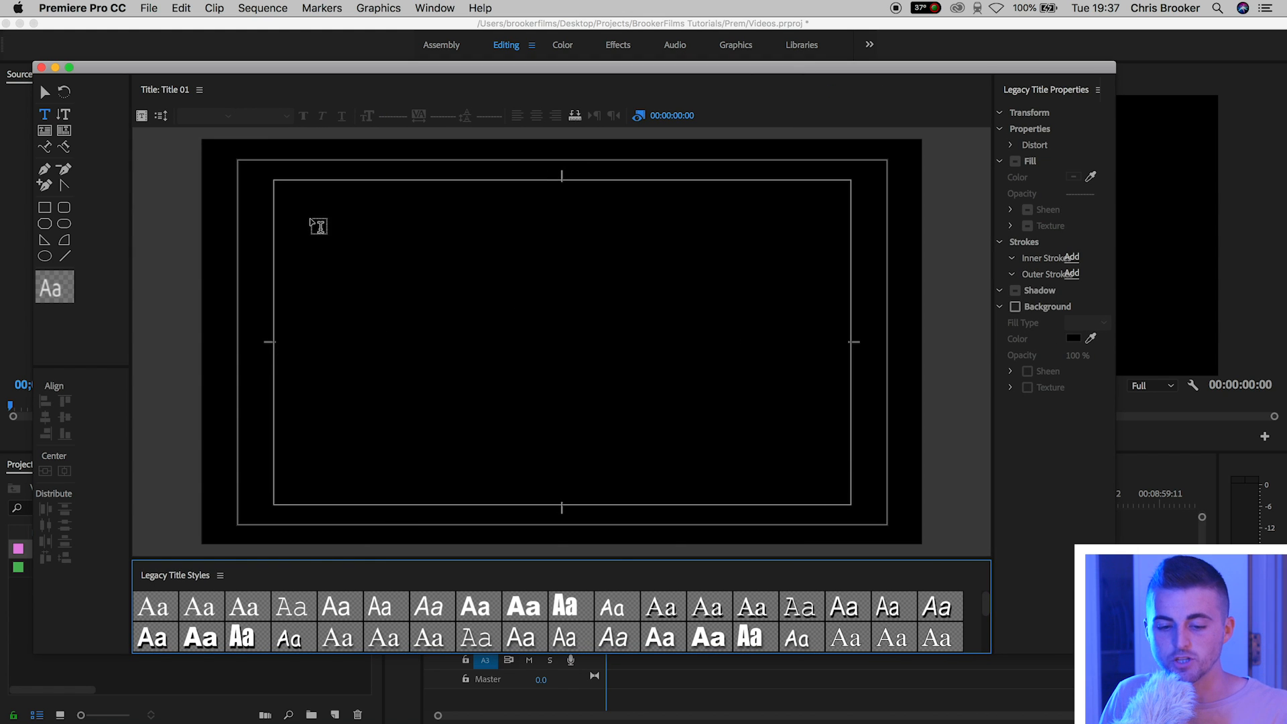
click(44, 118)
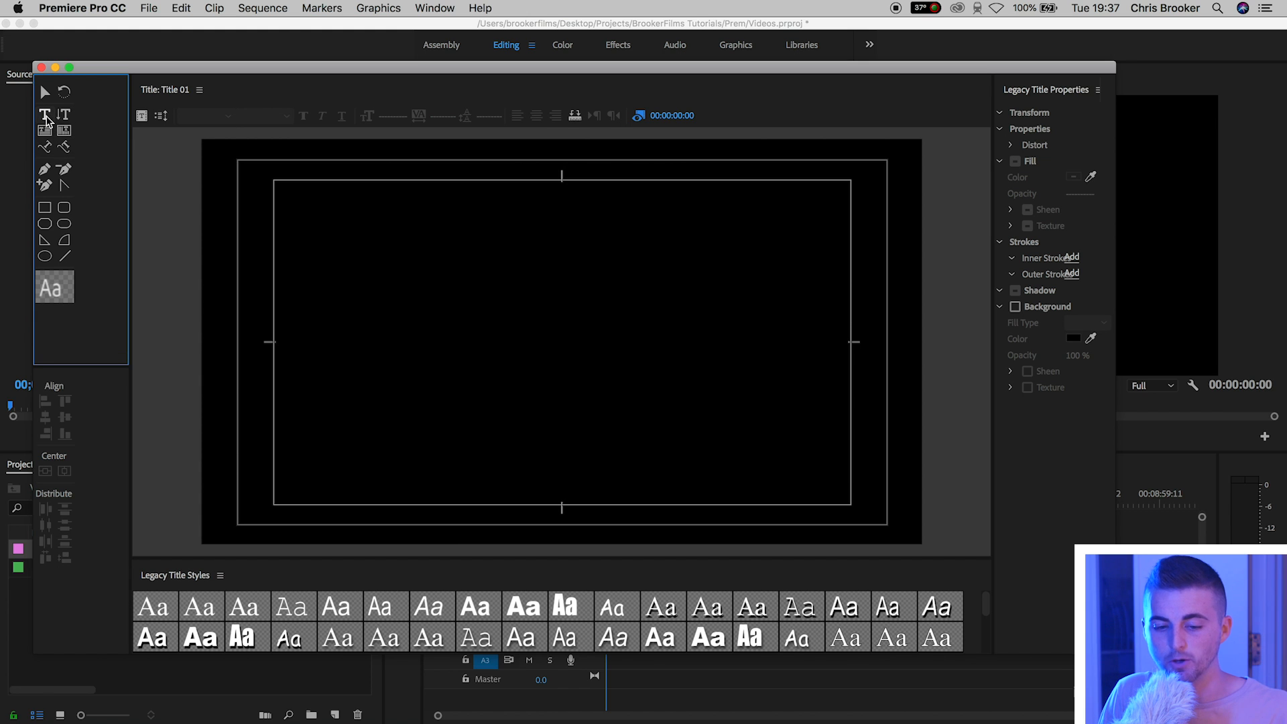
Step: Add the text BROOKER near the frame centre and set its font to Avenir
click(438, 336)
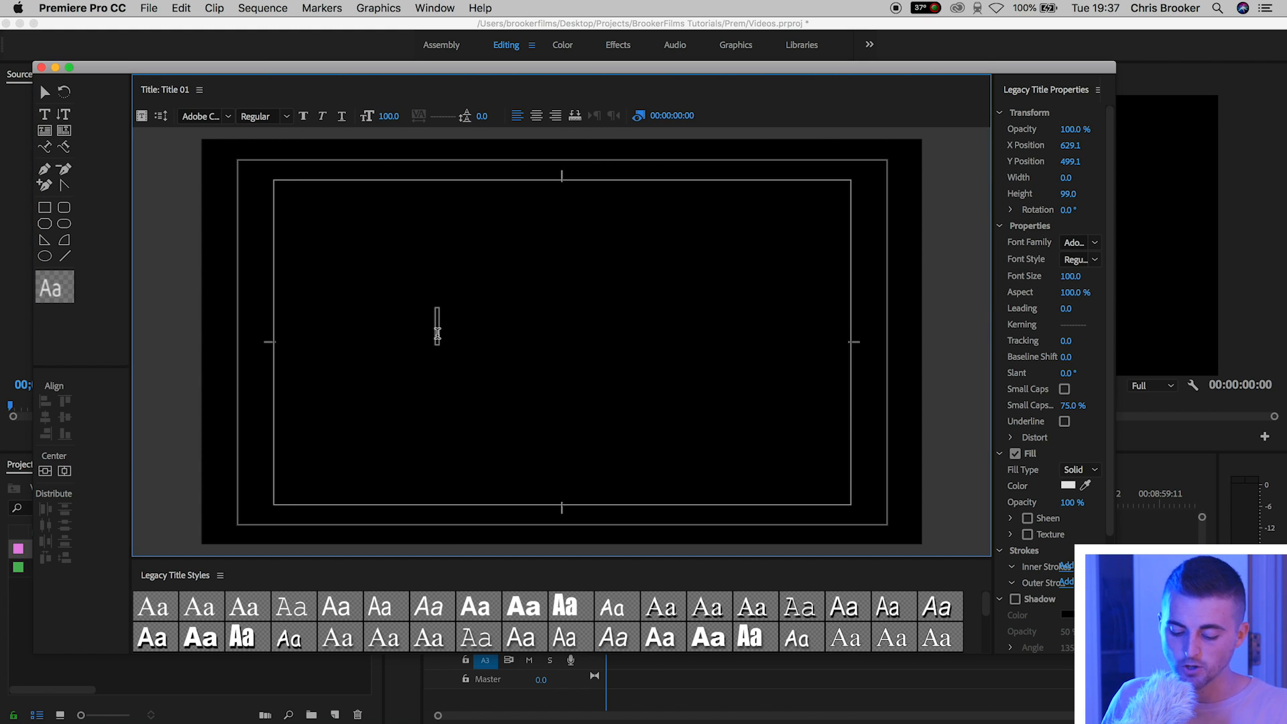
text(BROO)
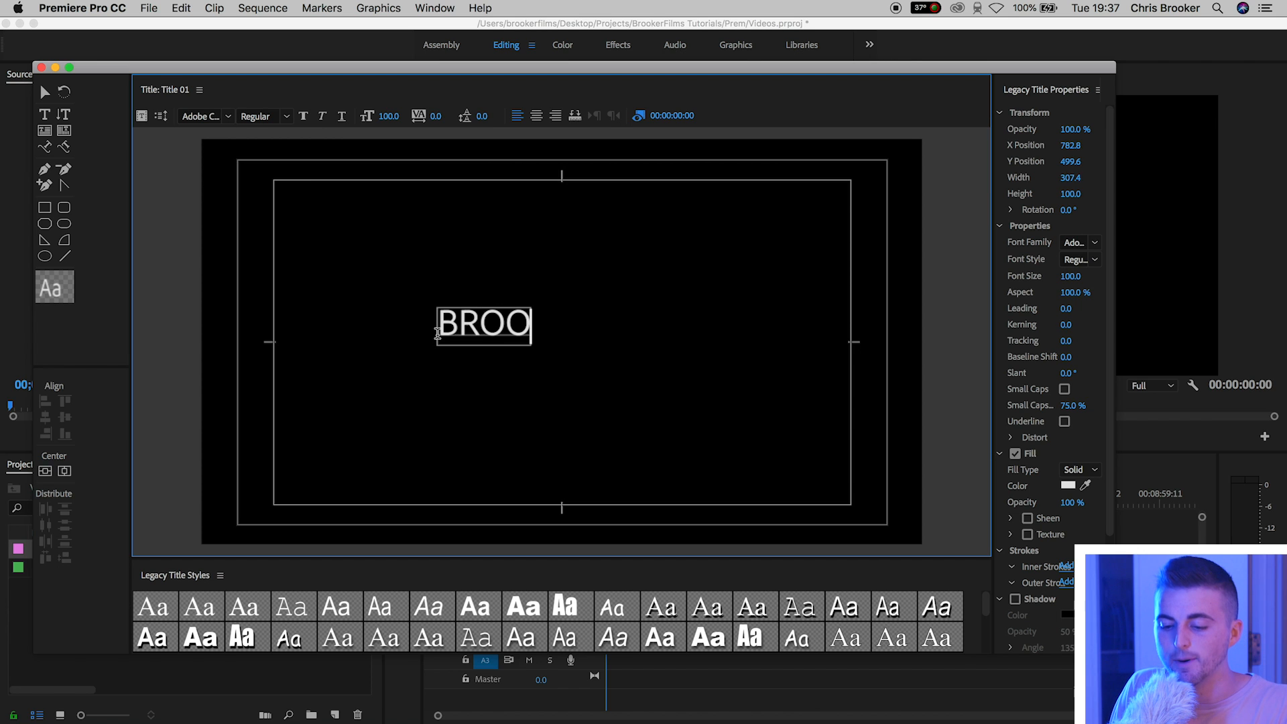
text(KER)
key(Escape)
click(201, 115)
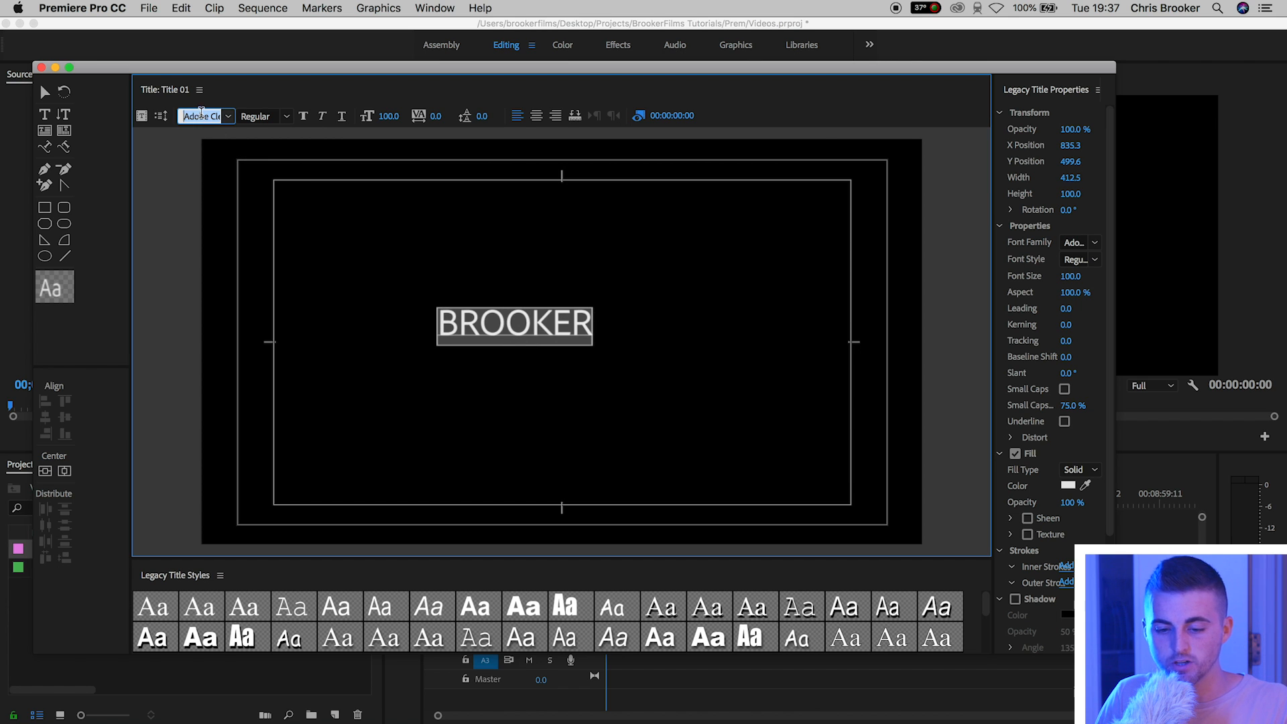
text(venir)
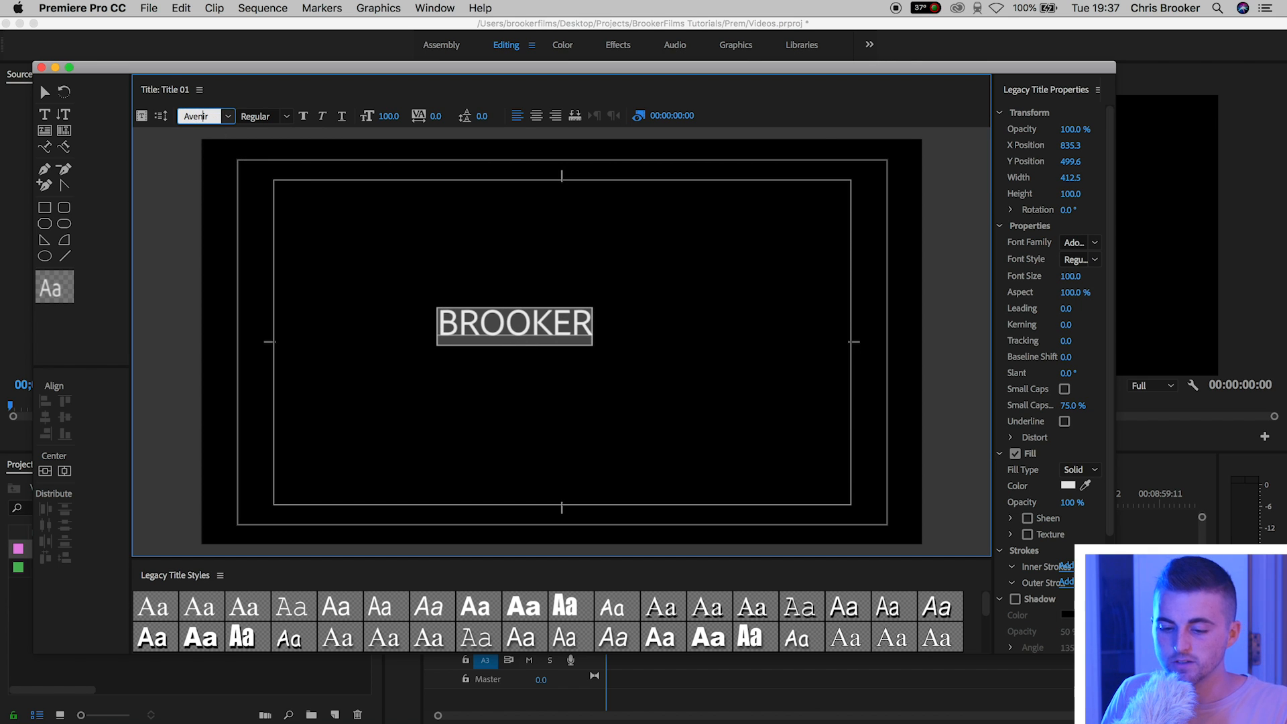
key(Return)
Step: Make BROOKER Avenir Black at size 208, centre it in the frame and close the editor
click(302, 115)
drag(392, 115, 399, 115)
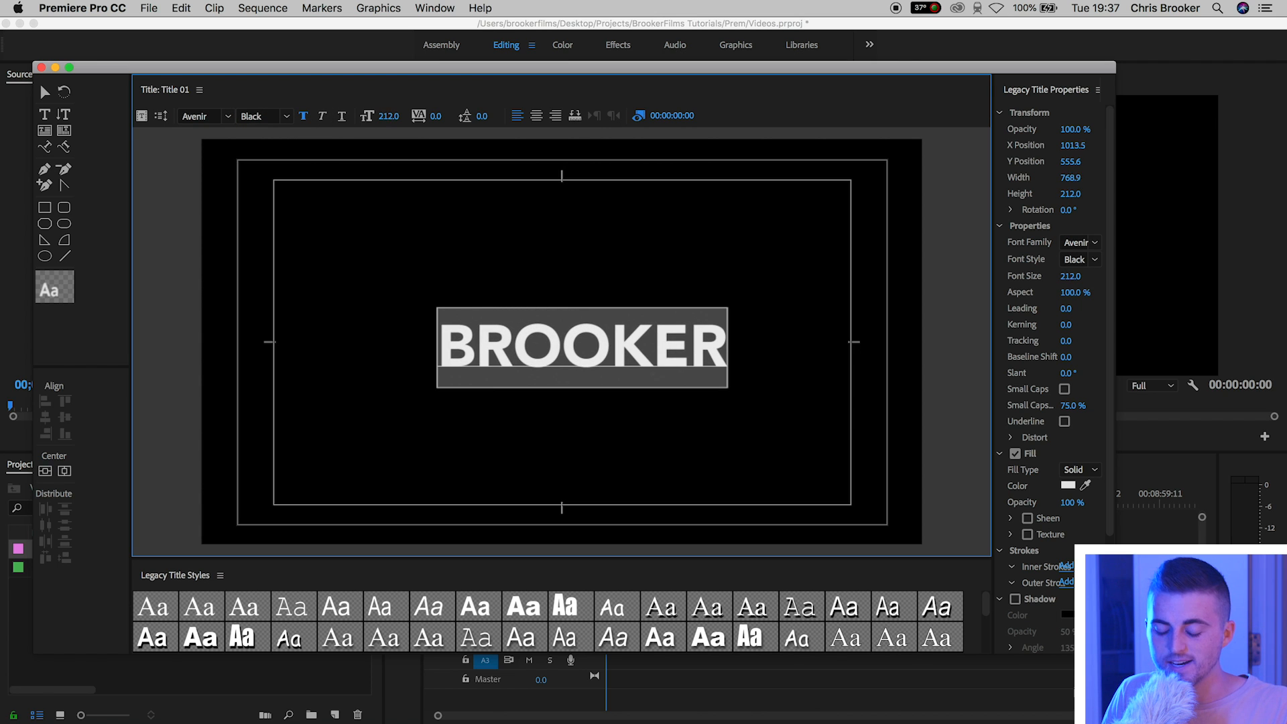
click(64, 471)
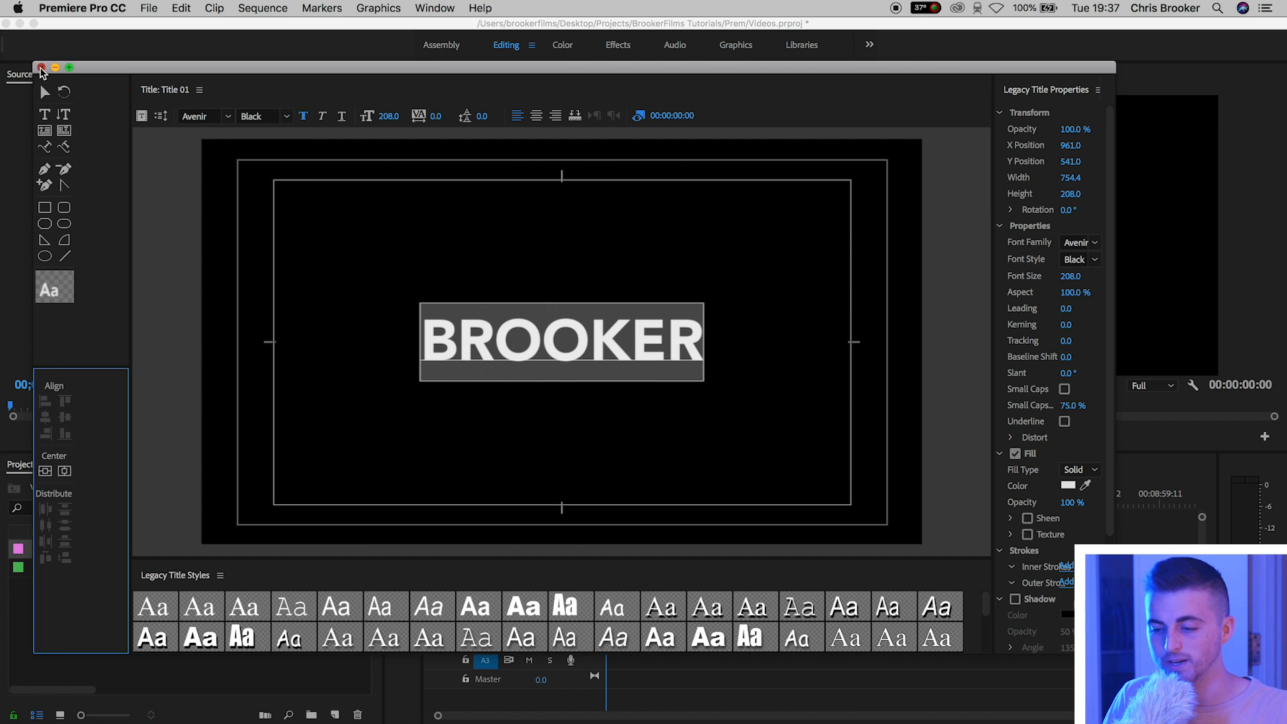
click(41, 71)
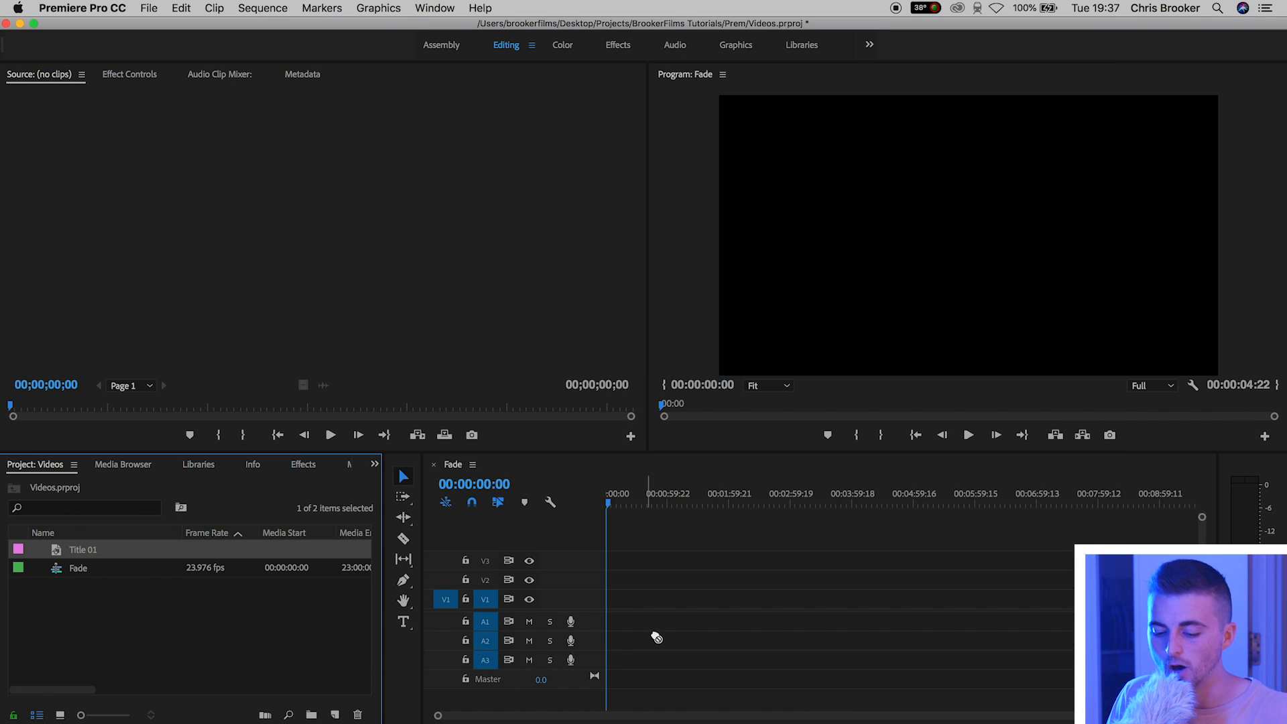
Step: Place Title 01 at the start of V1, zoom in and select it to show its Effect Controls
drag(82, 553, 607, 603)
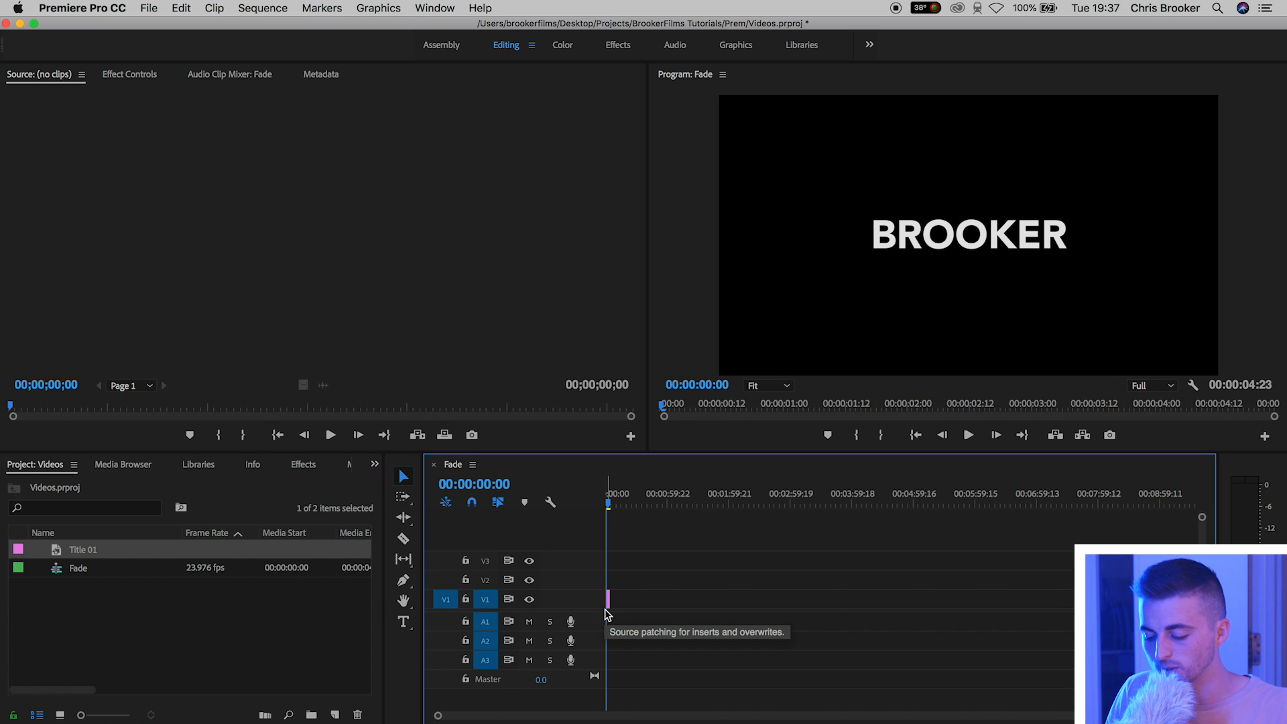
key(equal)
key(minus)
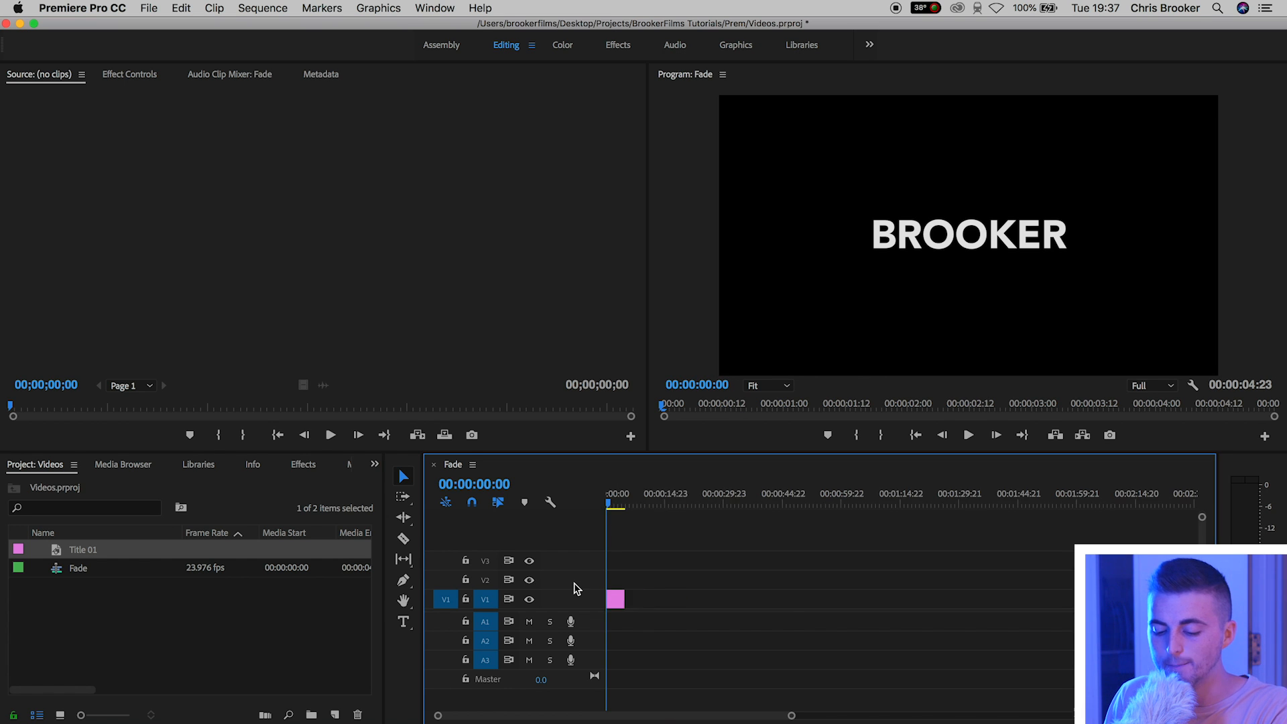
key(equal)
key(equal)
click(677, 596)
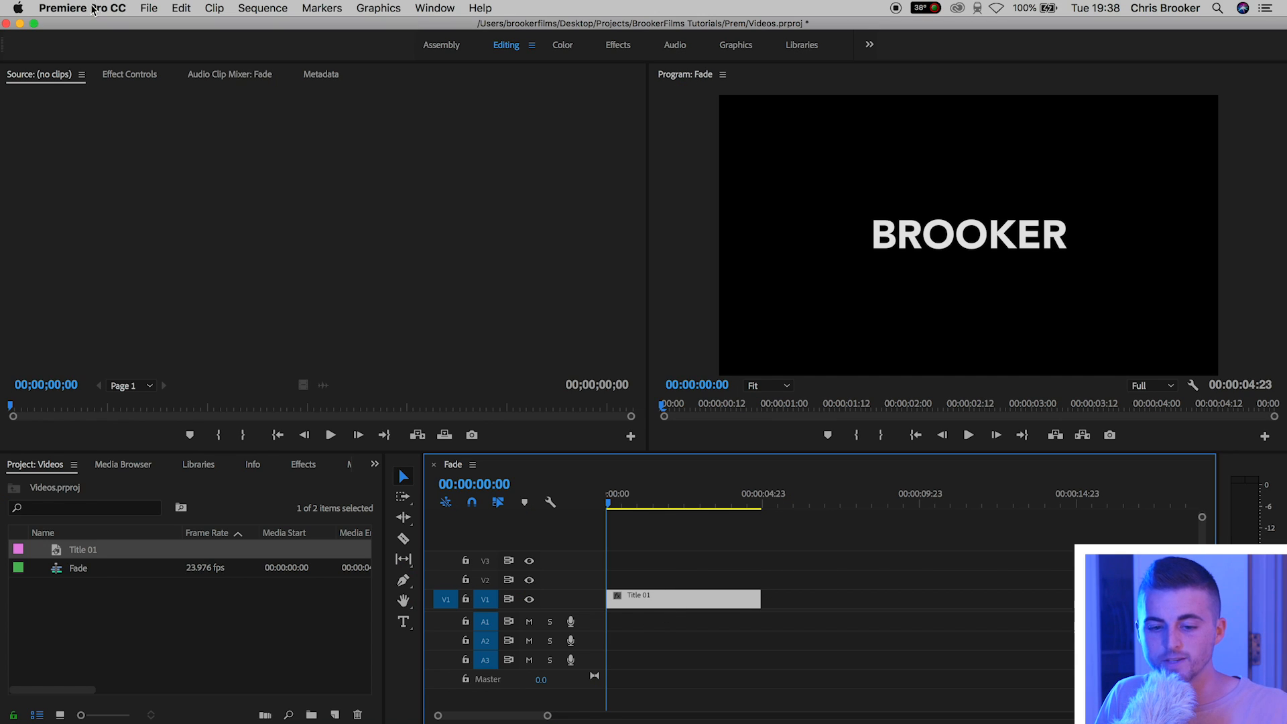
click(129, 73)
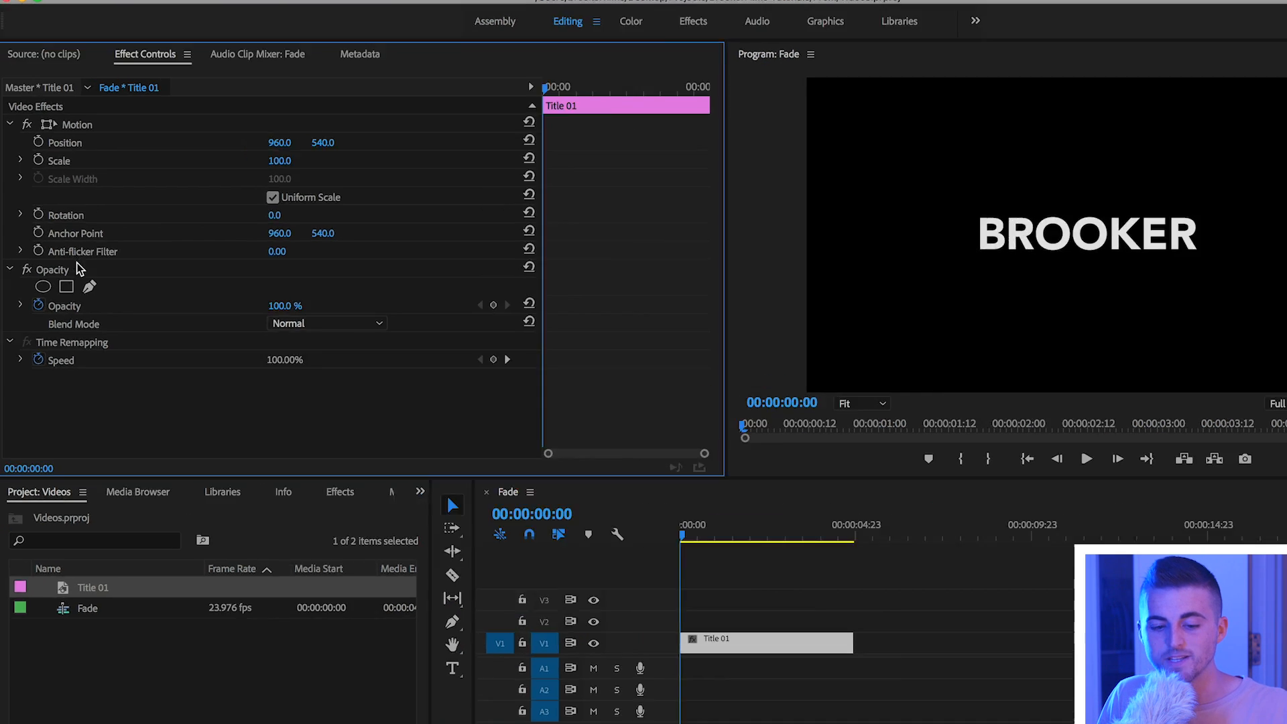
Step: Add a rectangular opacity mask to Title 01 and square out its four corner points
click(46, 266)
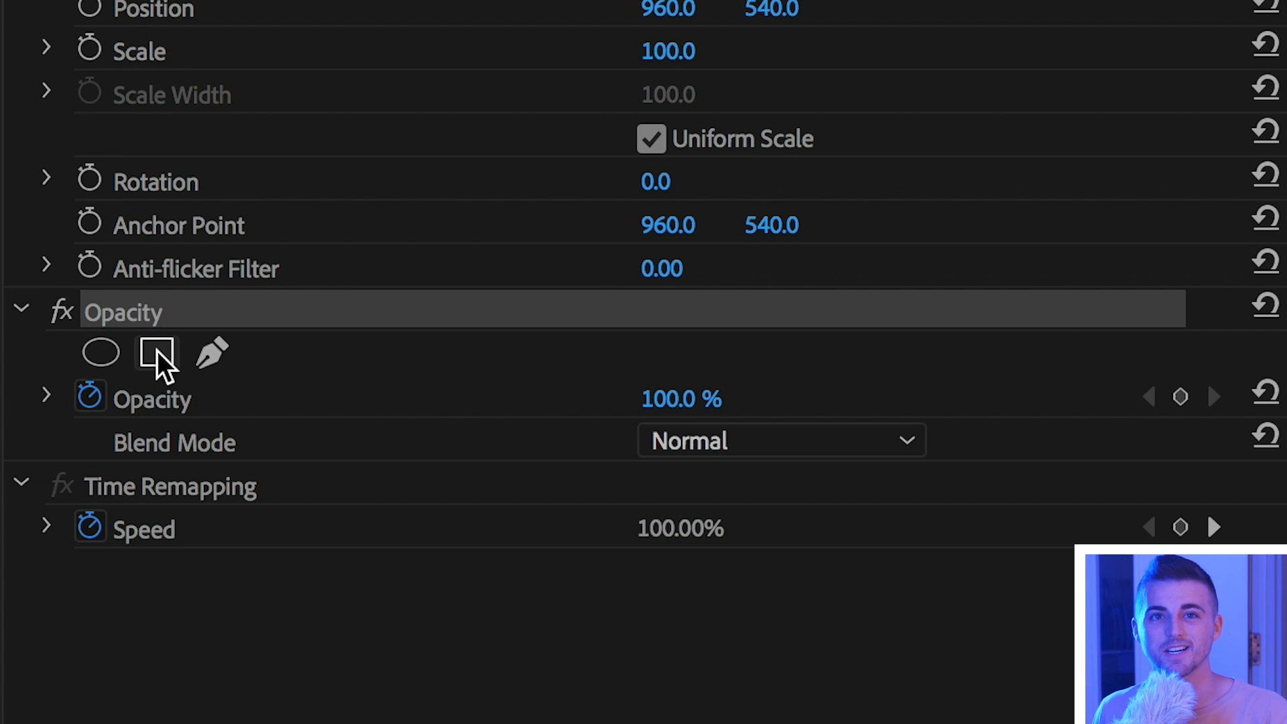
click(73, 292)
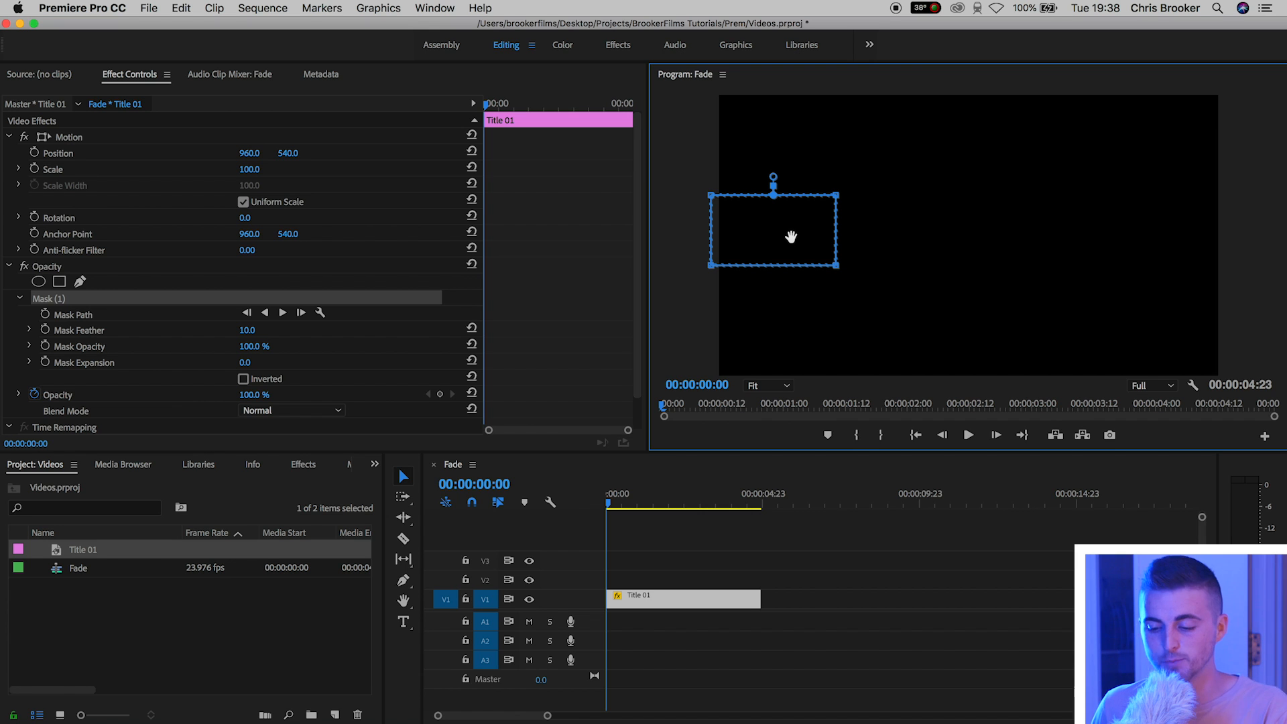
drag(835, 197, 833, 141)
drag(841, 269, 837, 310)
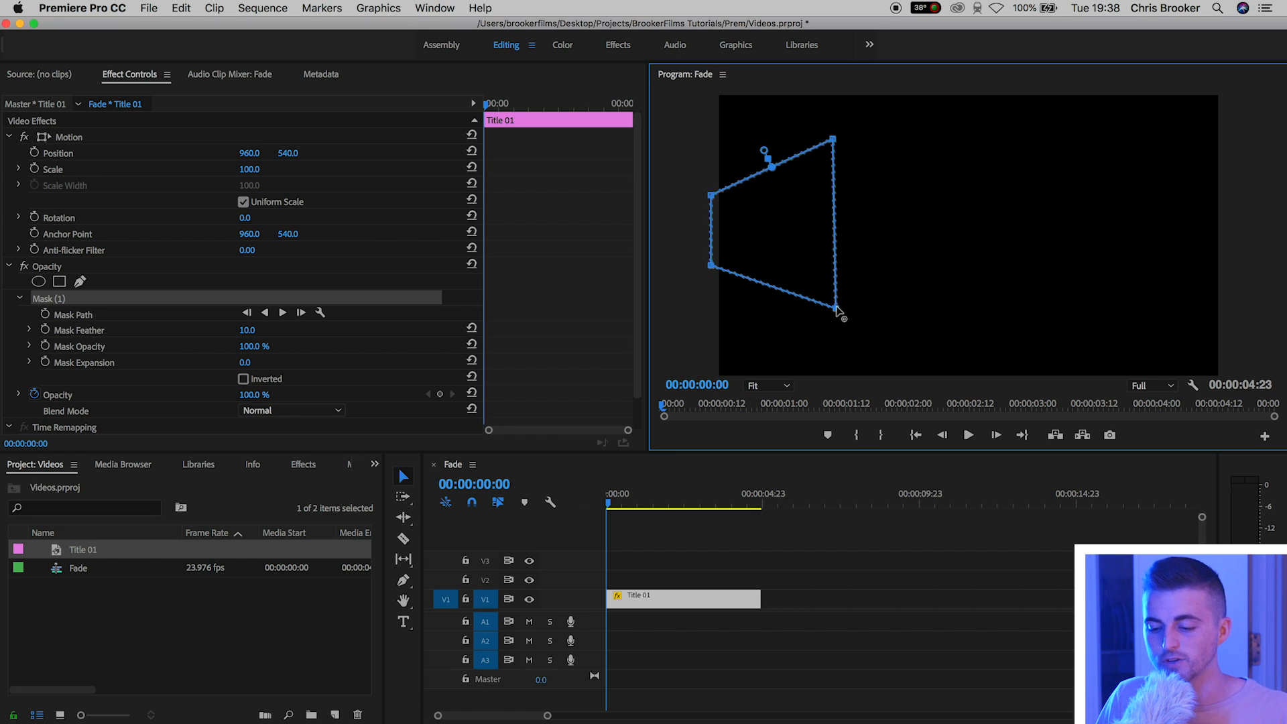
drag(711, 265, 664, 322)
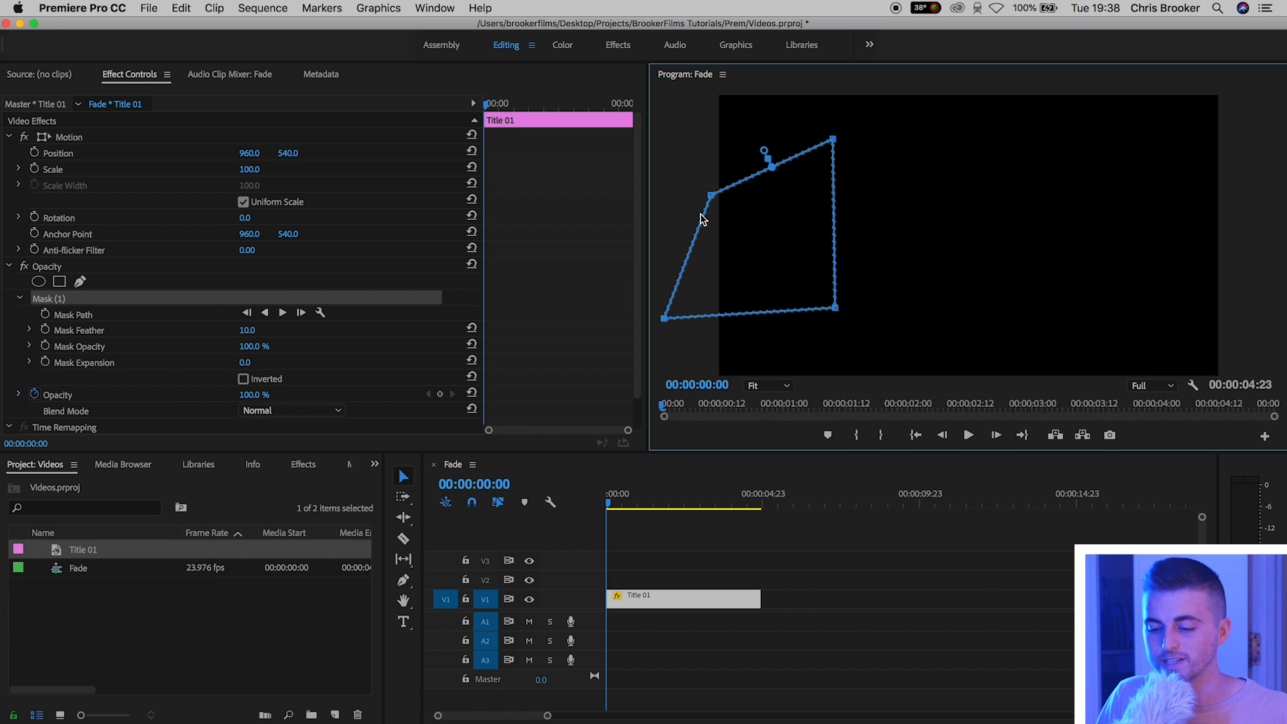
drag(711, 196, 666, 163)
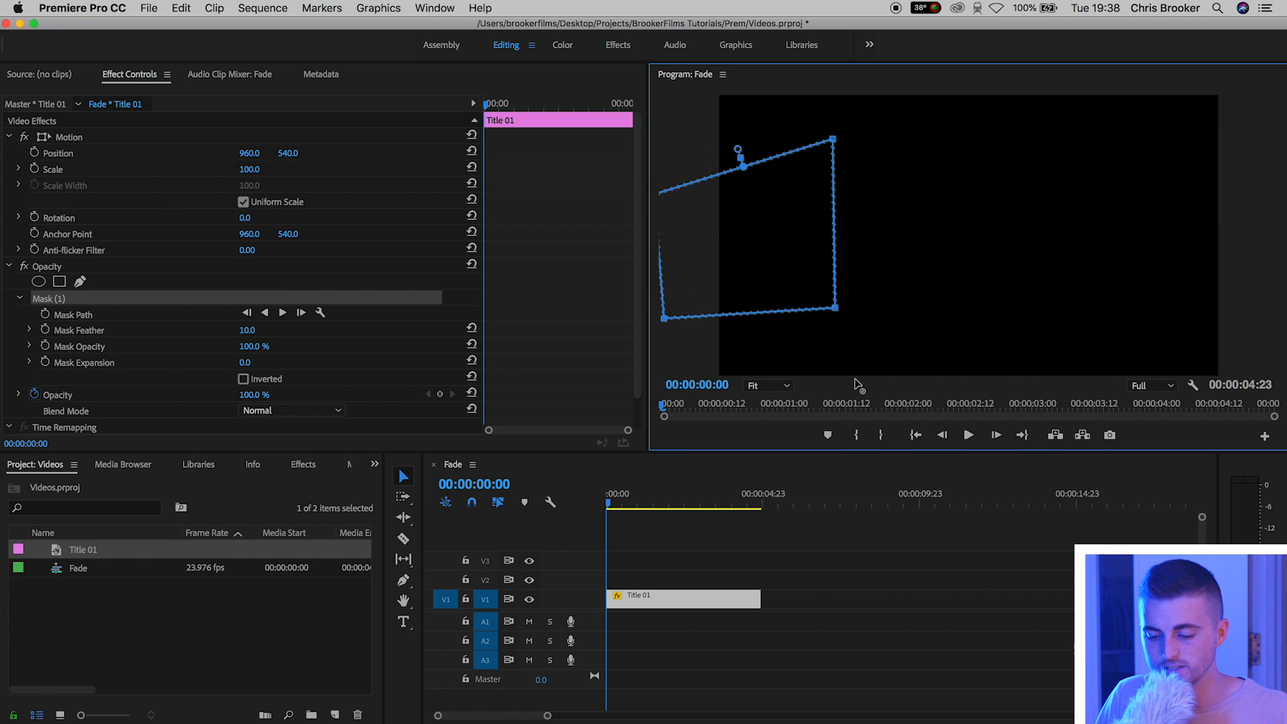
Step: Set the Program Monitor zoom to 50% and move the mask's left corners to the frame's left edge
click(769, 386)
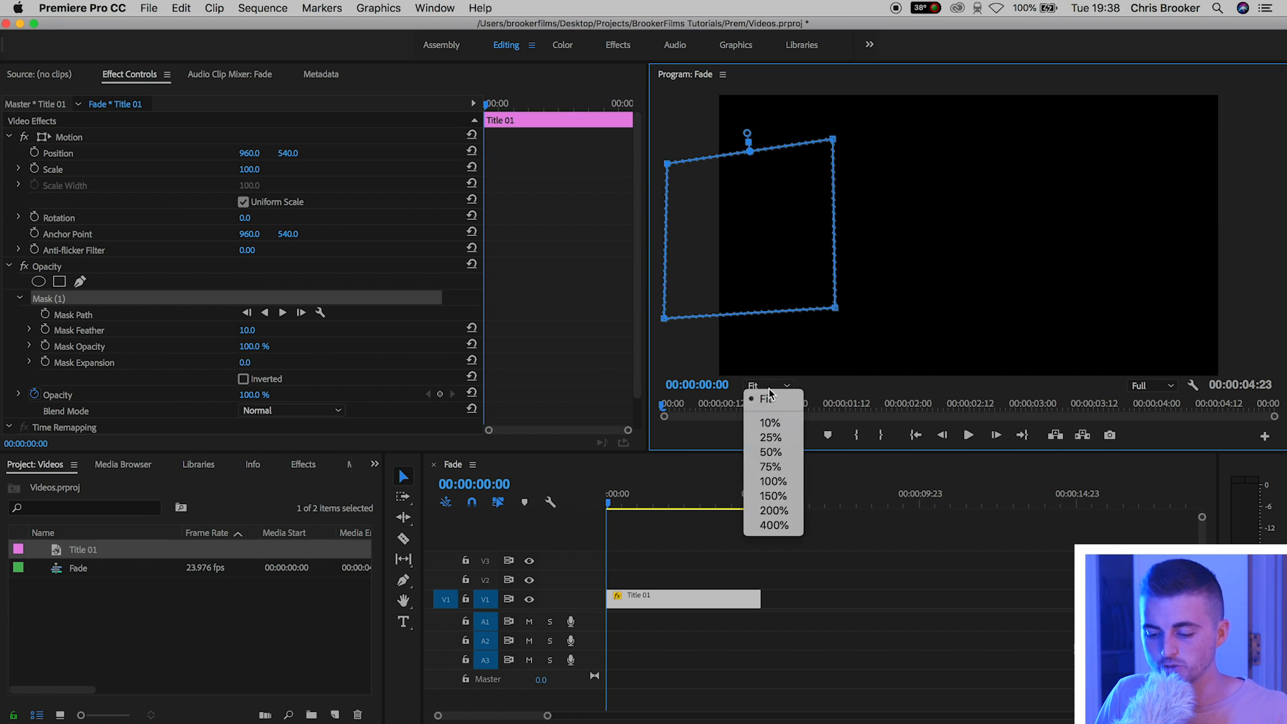
click(771, 452)
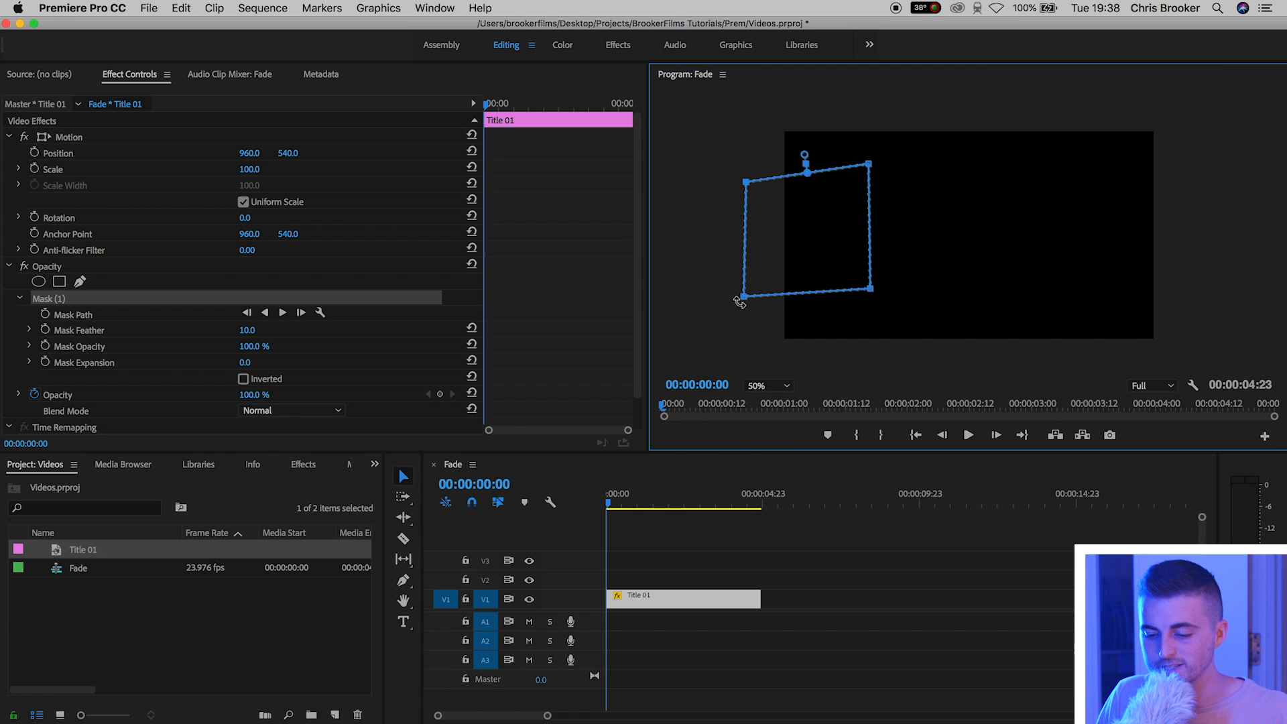
drag(742, 299, 665, 301)
drag(745, 182, 665, 177)
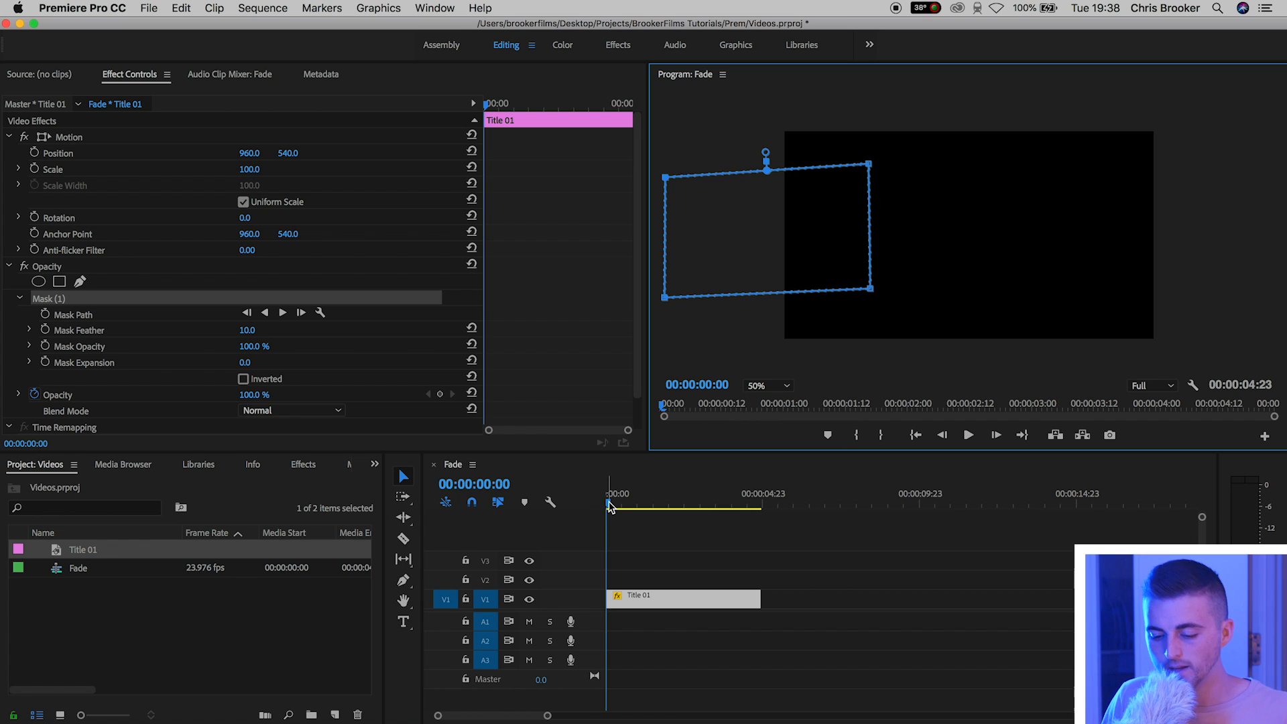
Step: At 00:00:00:09 enable Mask Path keyframing with the mask beside the frame
drag(608, 498, 629, 500)
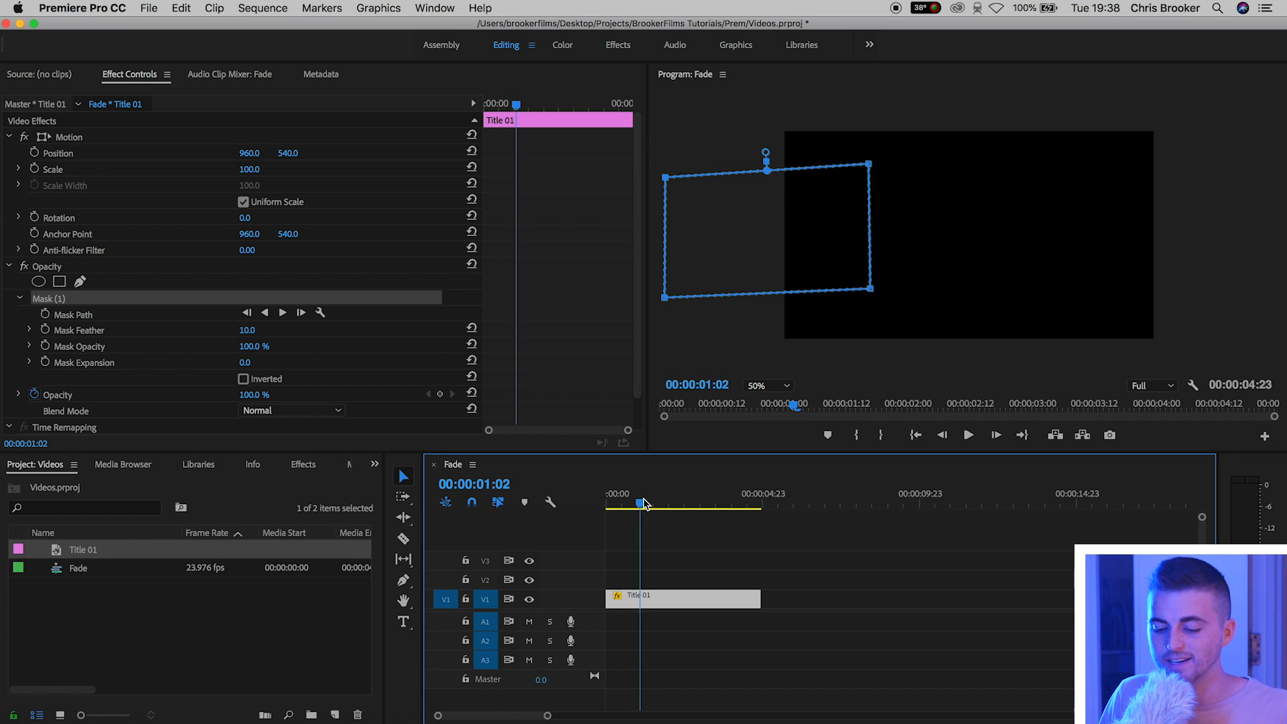
drag(630, 500, 620, 503)
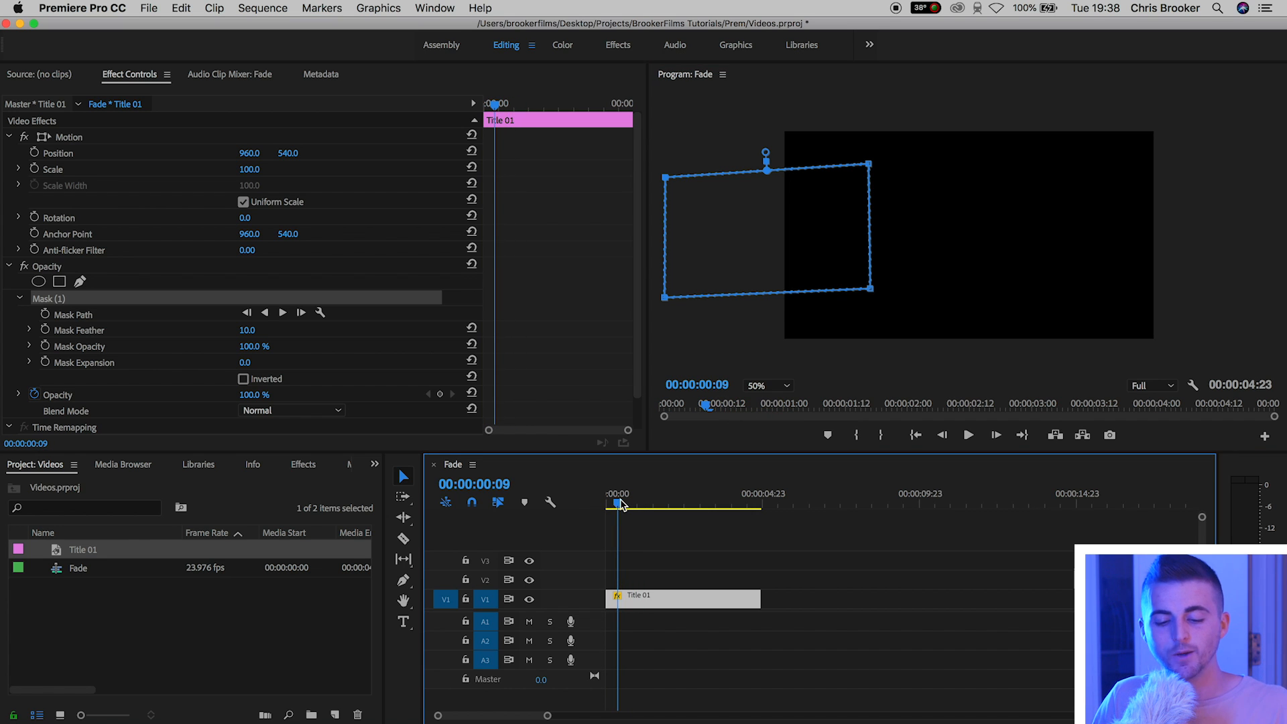
click(45, 315)
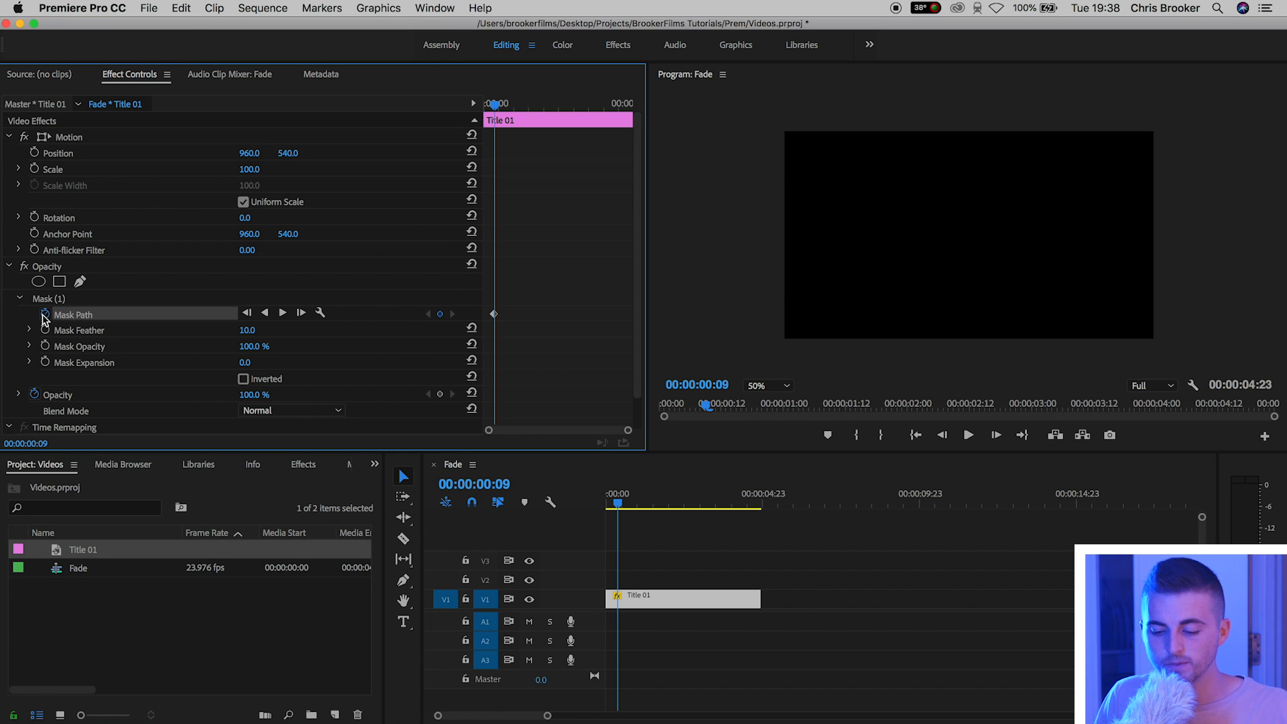
Step: At 00:00:01:05 slide Mask (1) over the BROOKER title, adding a second keyframe
drag(608, 506, 648, 503)
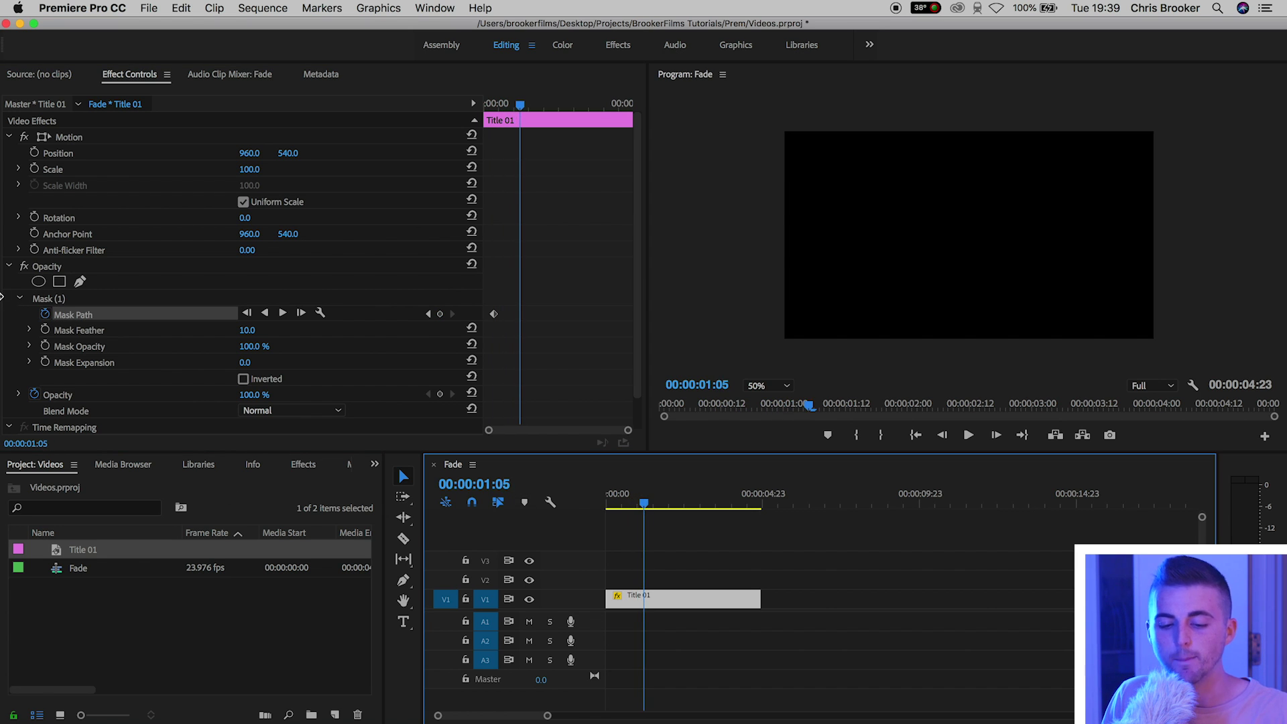
click(56, 299)
drag(796, 224, 998, 221)
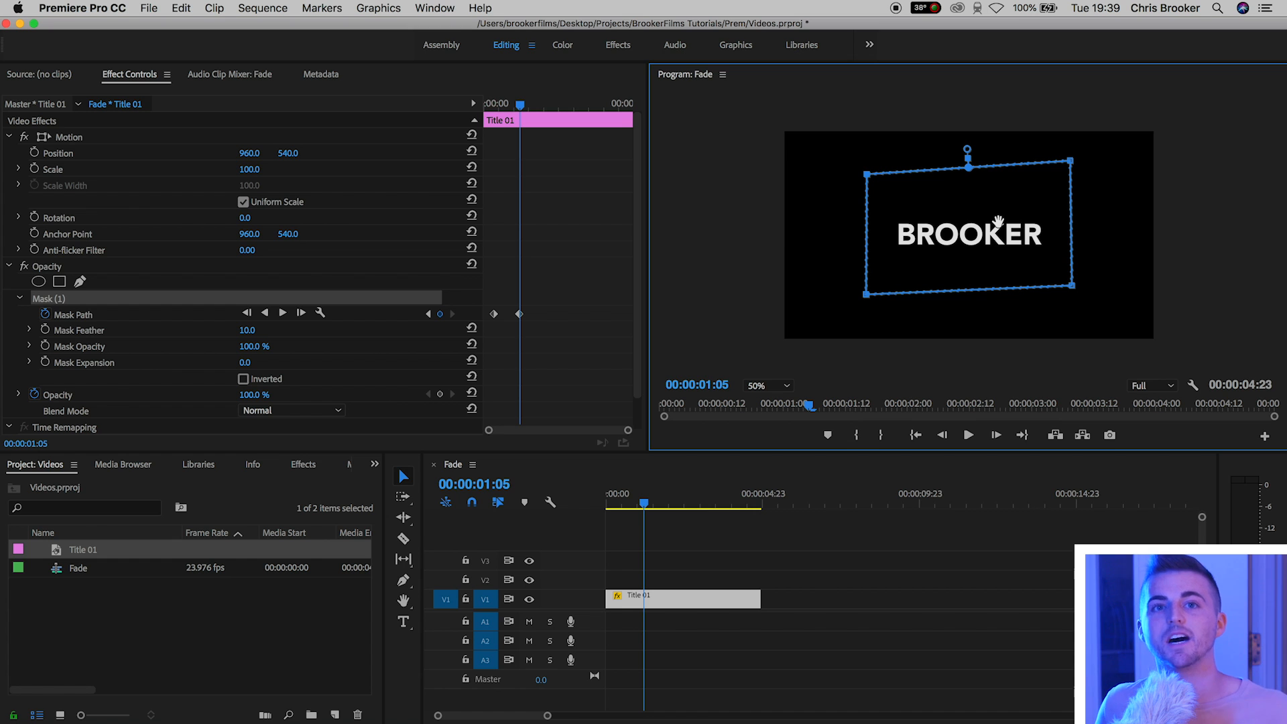
Step: Play the wipe-in from the start, scrub back to mid-reveal, then deselect the title clip
click(487, 104)
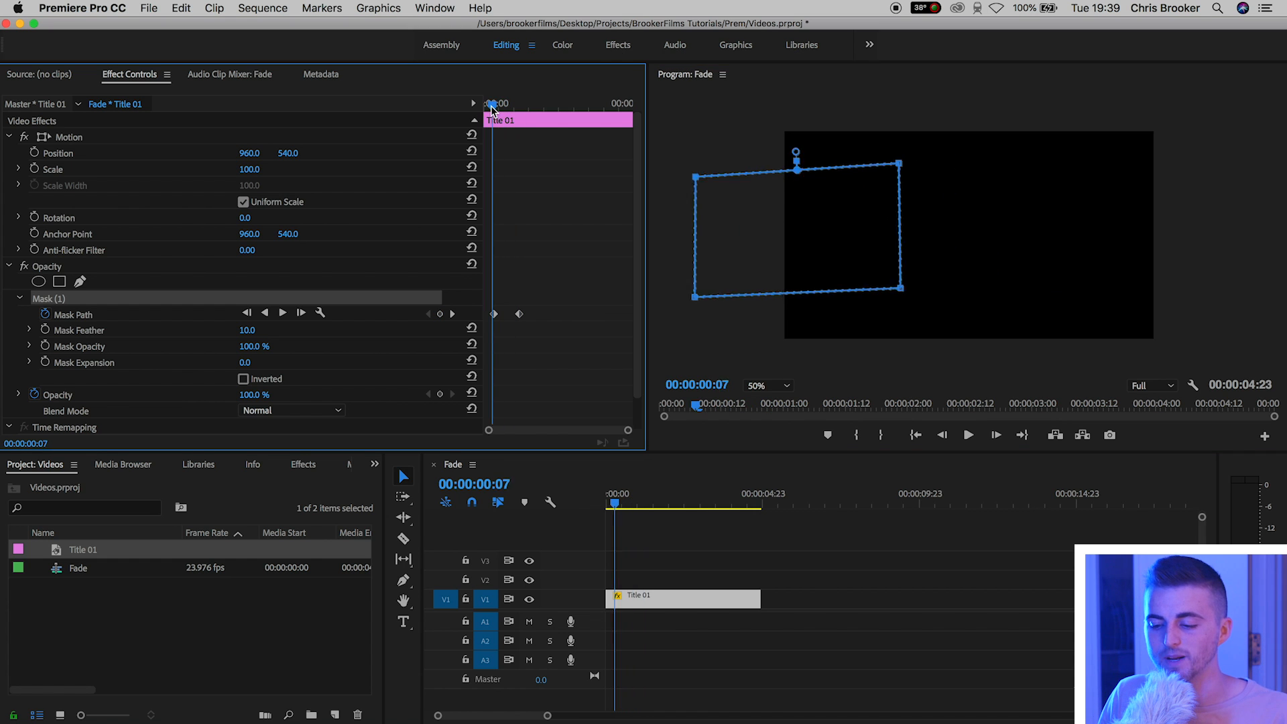
key(space)
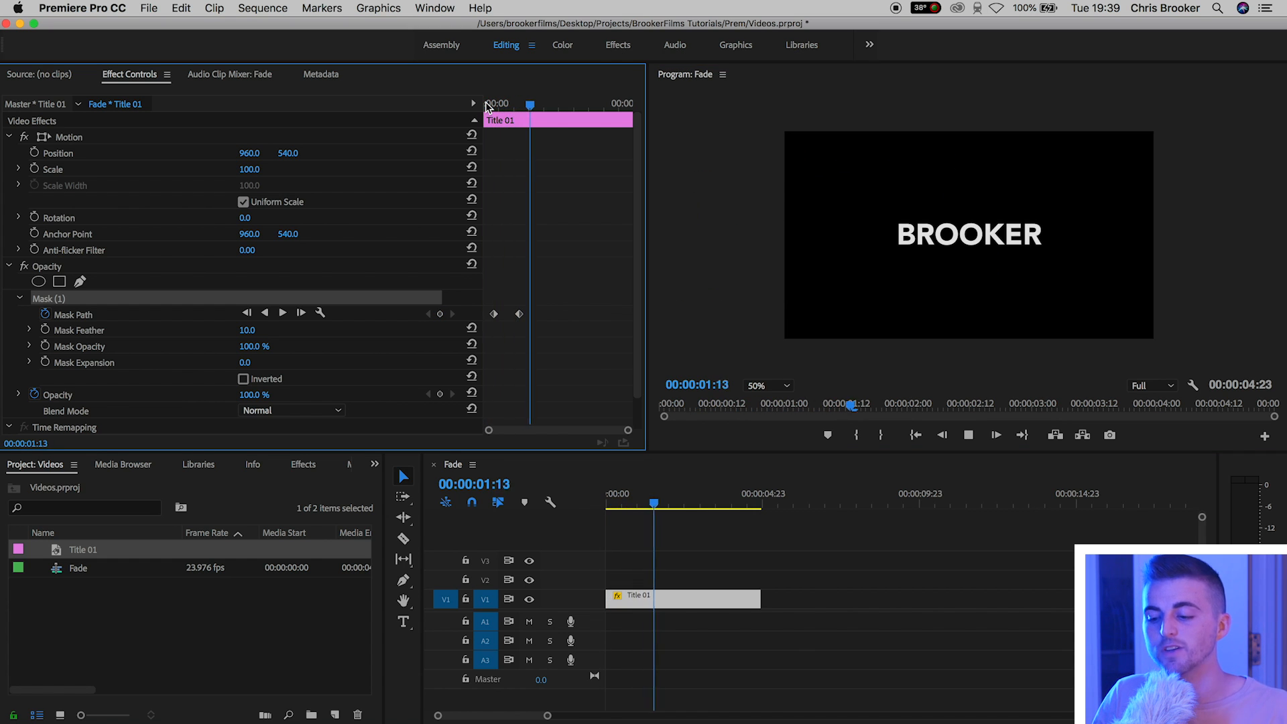
key(space)
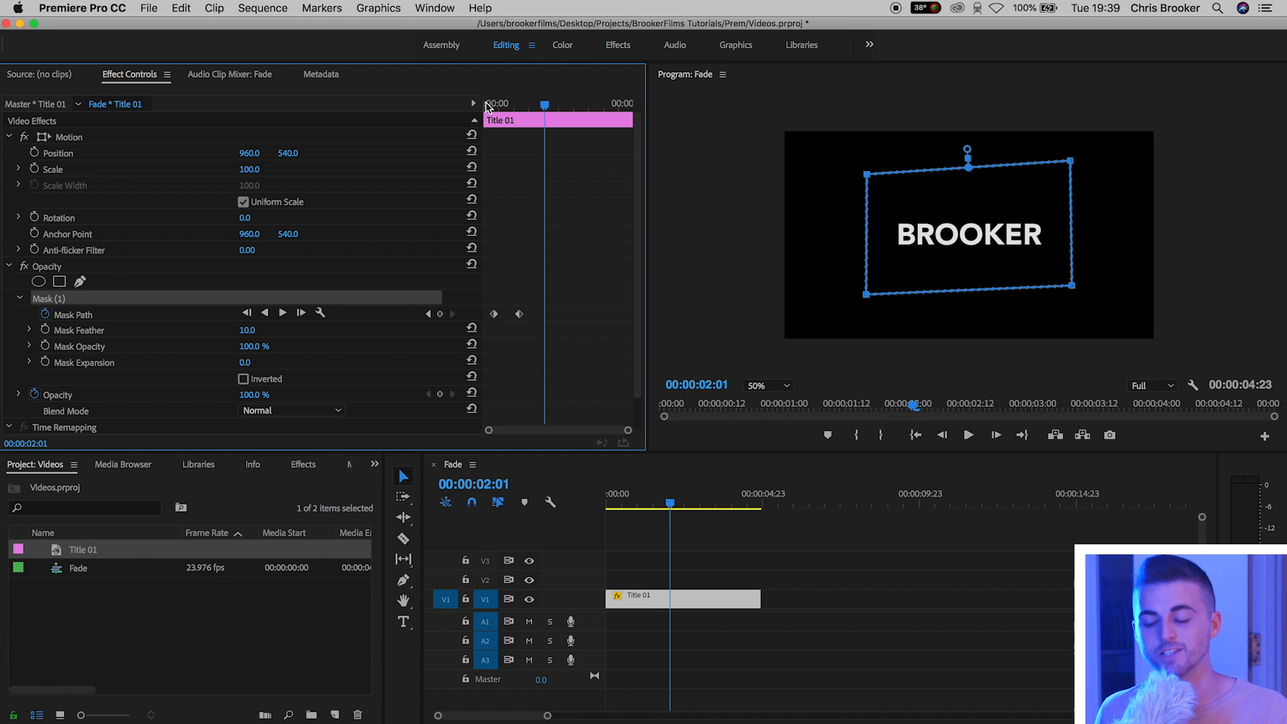
drag(534, 103, 516, 104)
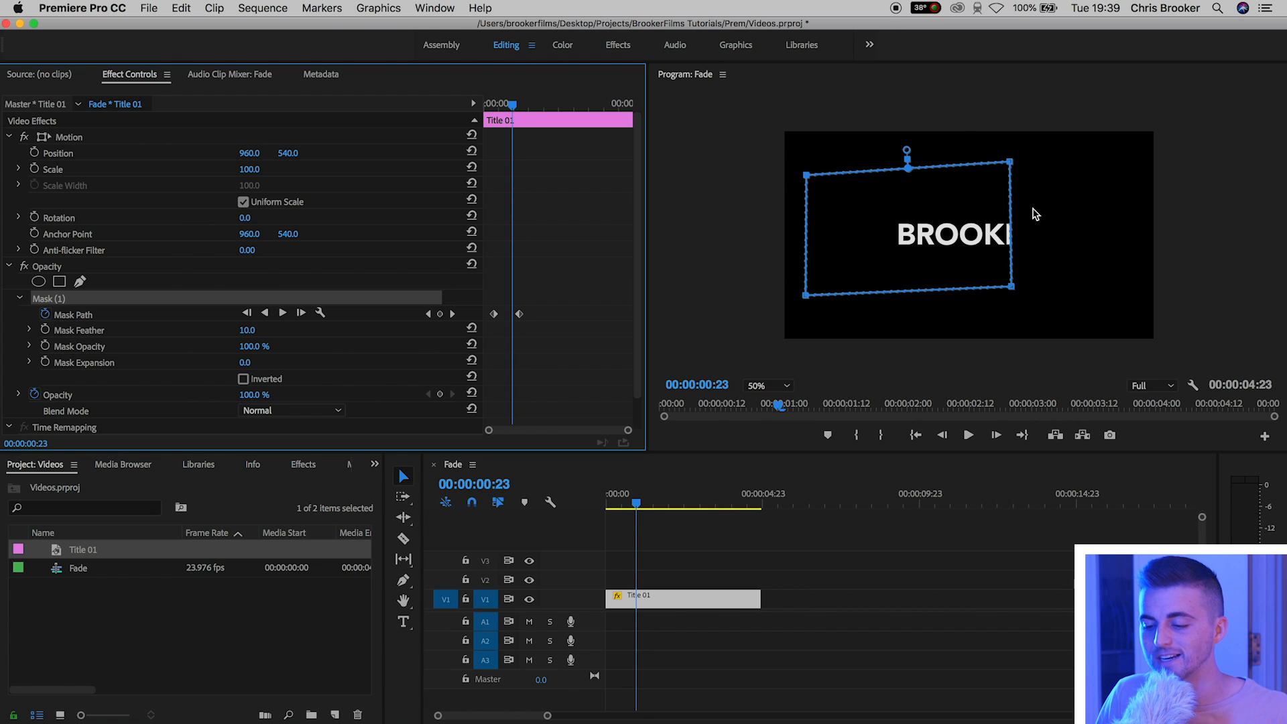
click(686, 571)
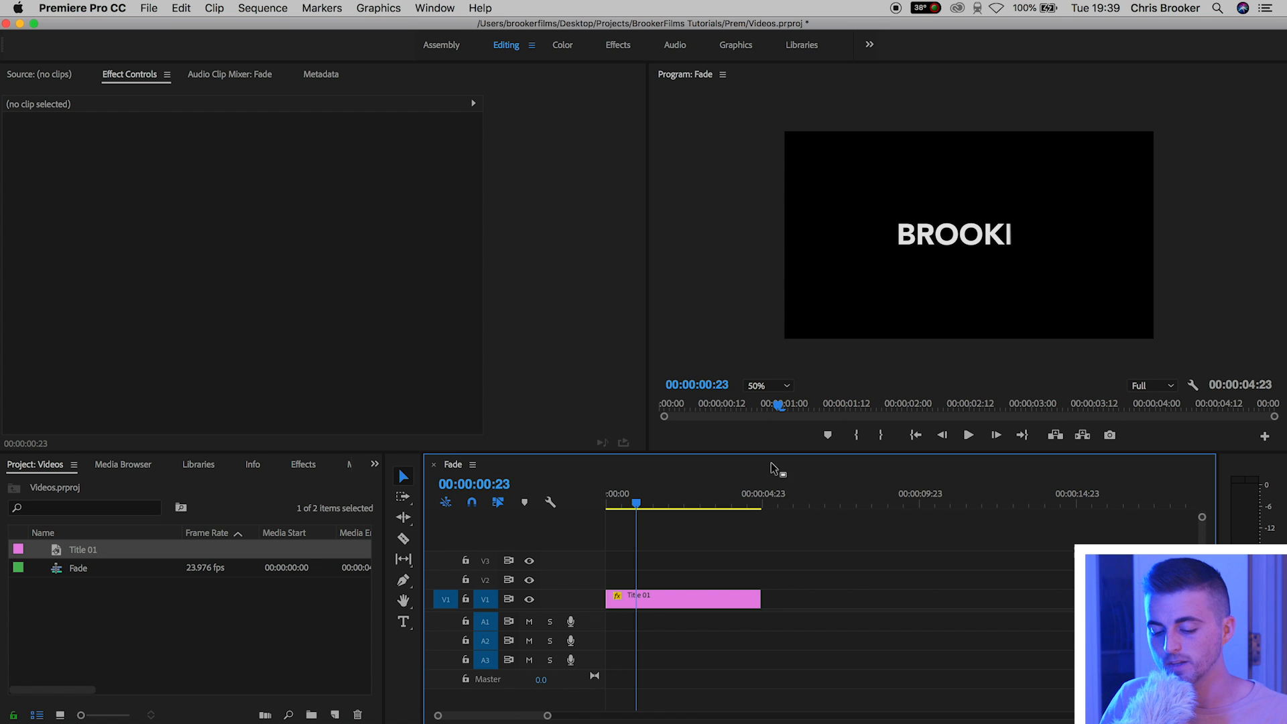
Step: Raise Title 01's Mask Feather to 303.0 and play back the softened wipe
click(648, 600)
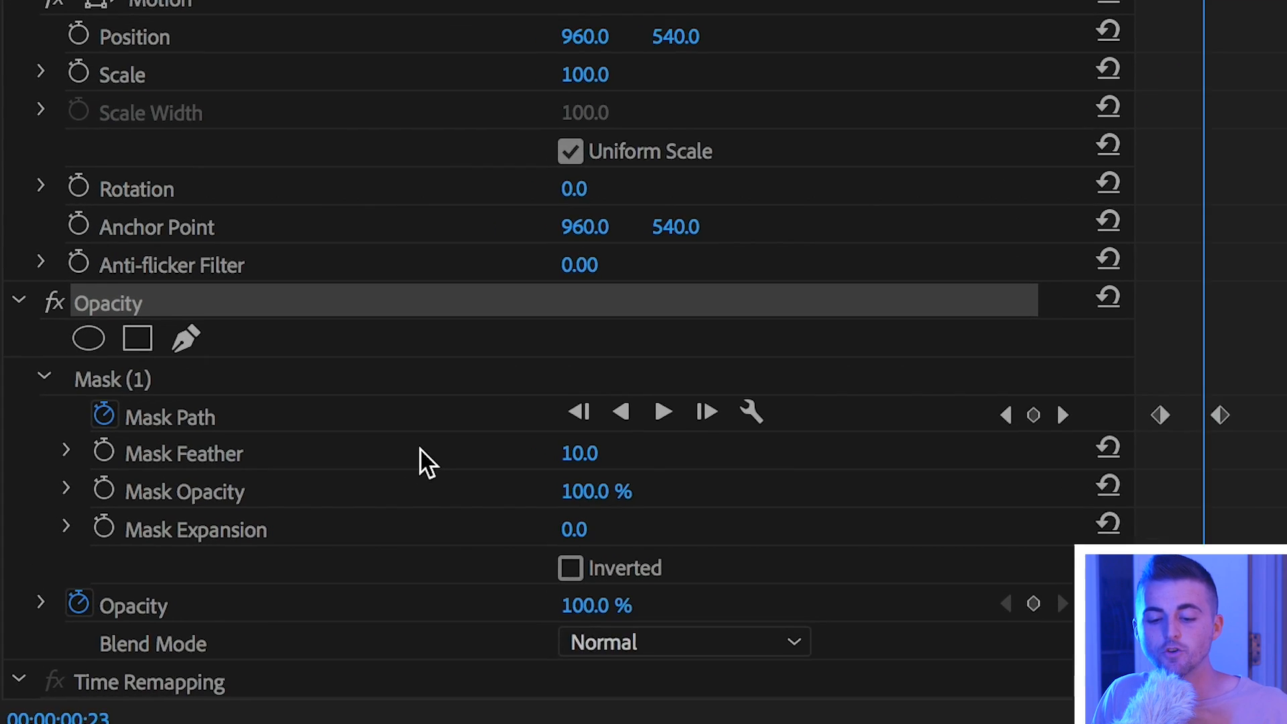
drag(664, 485, 704, 484)
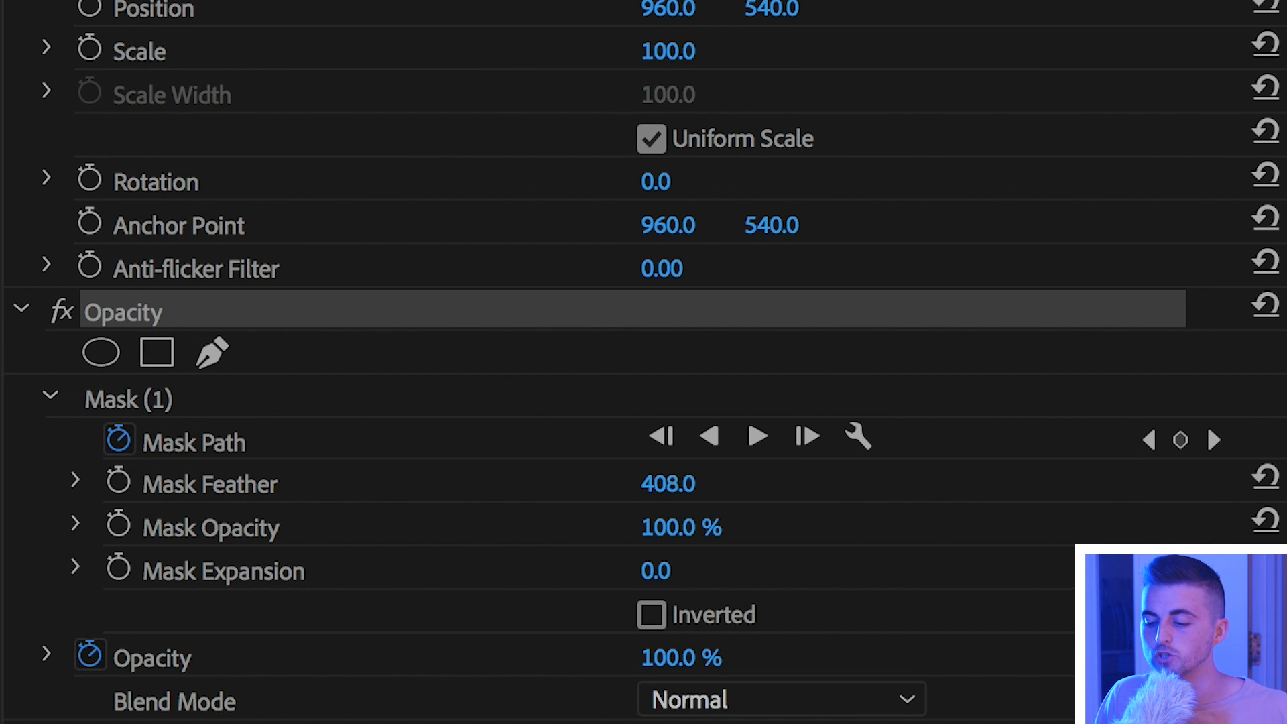
drag(667, 483, 694, 482)
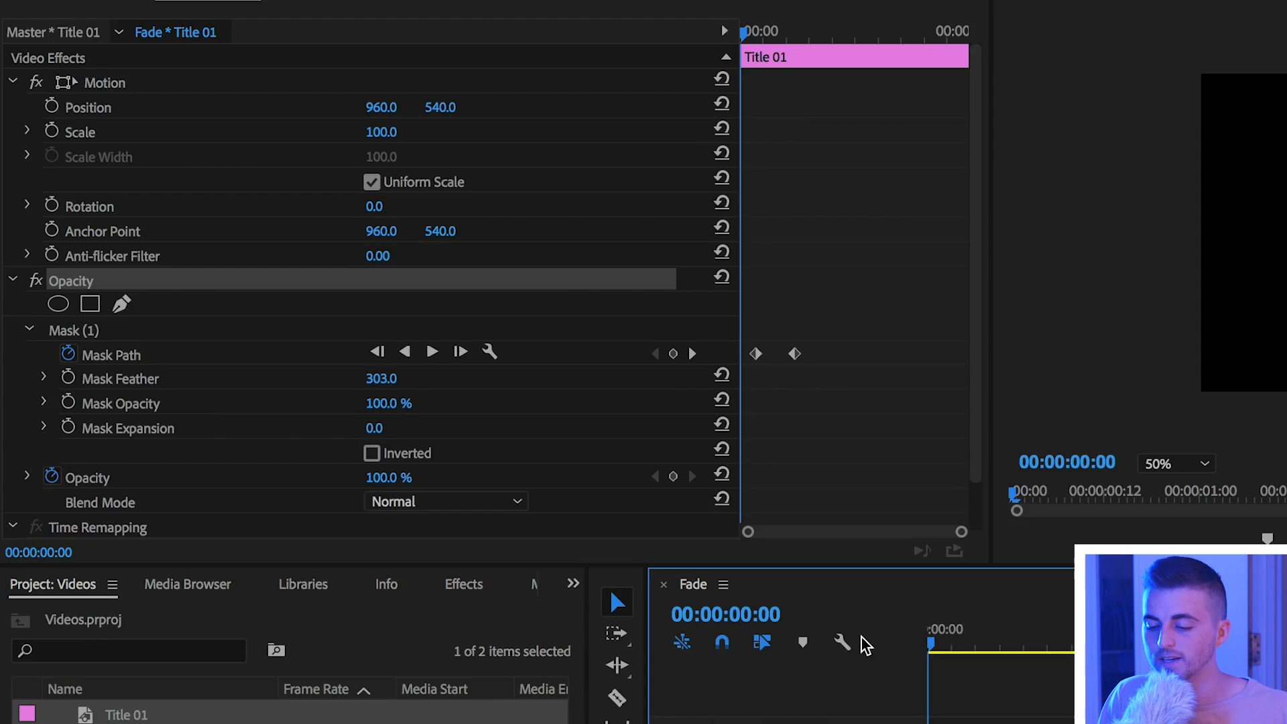
key(space)
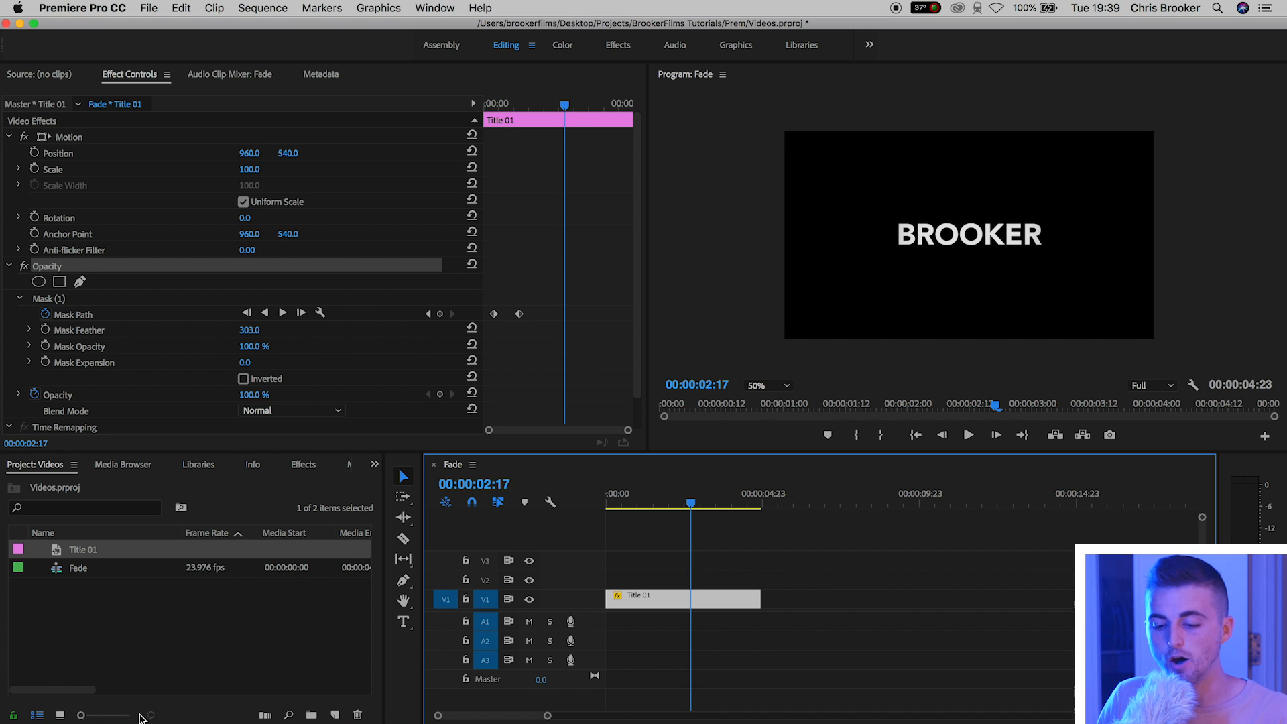
Step: Add a hold keyframe near 00:00:03:03, then at 3:18 slide the mask off right to wipe BROOKER out
drag(567, 105, 581, 105)
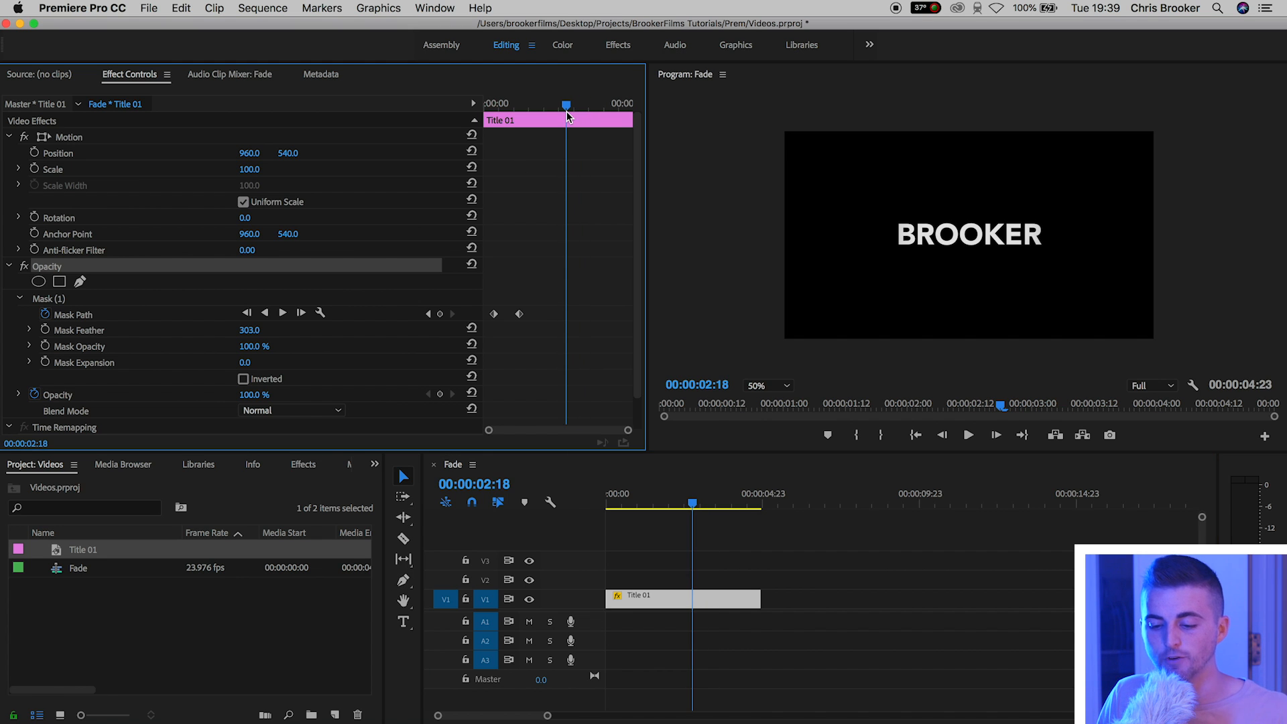
click(439, 315)
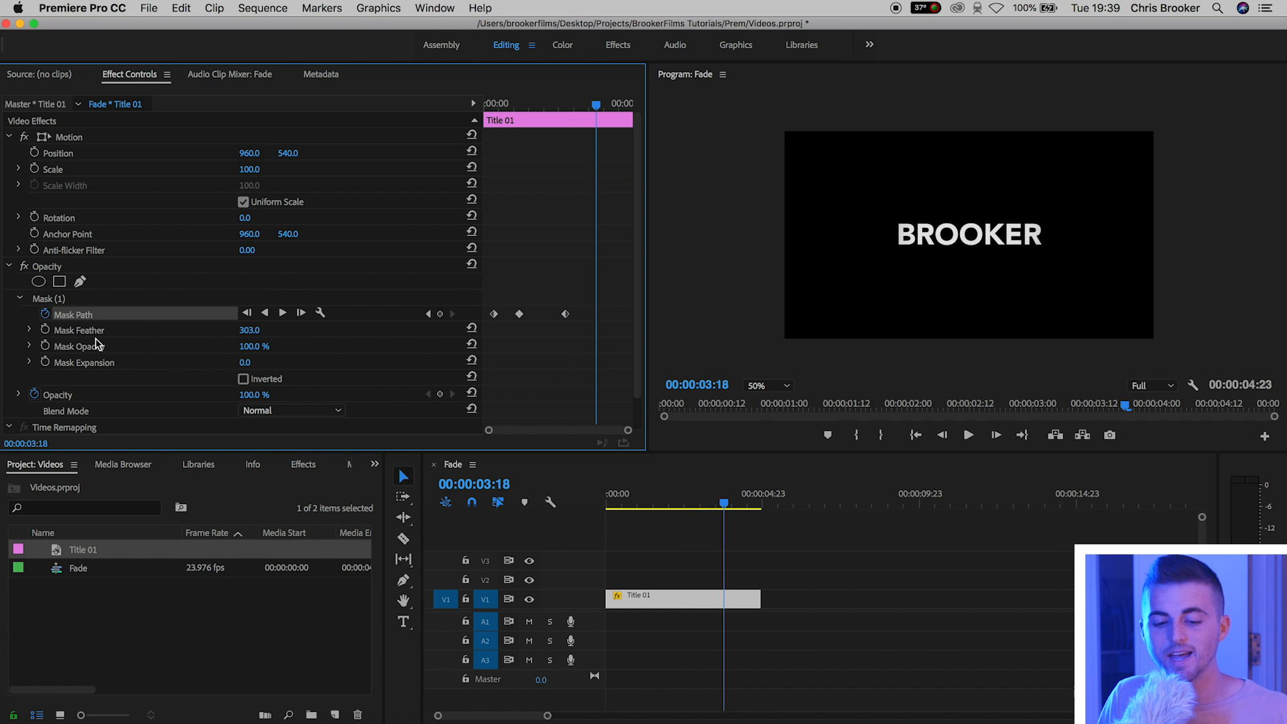
click(50, 300)
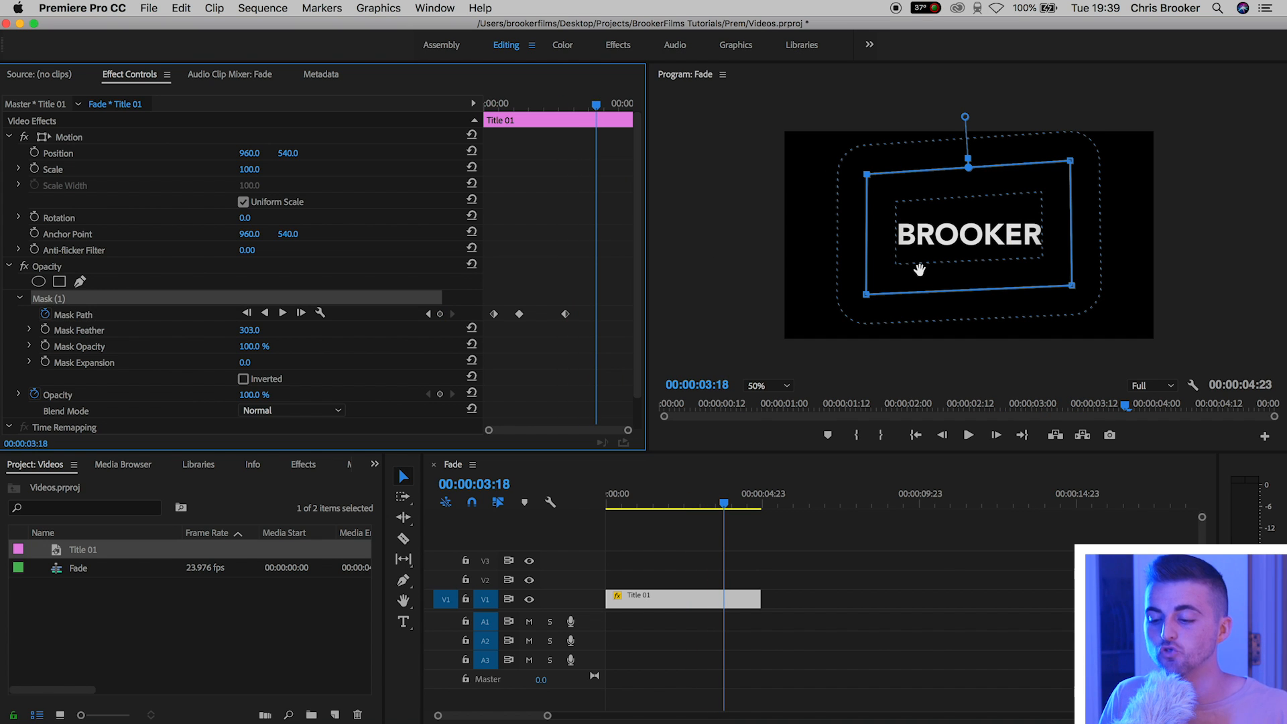
drag(918, 255, 1174, 249)
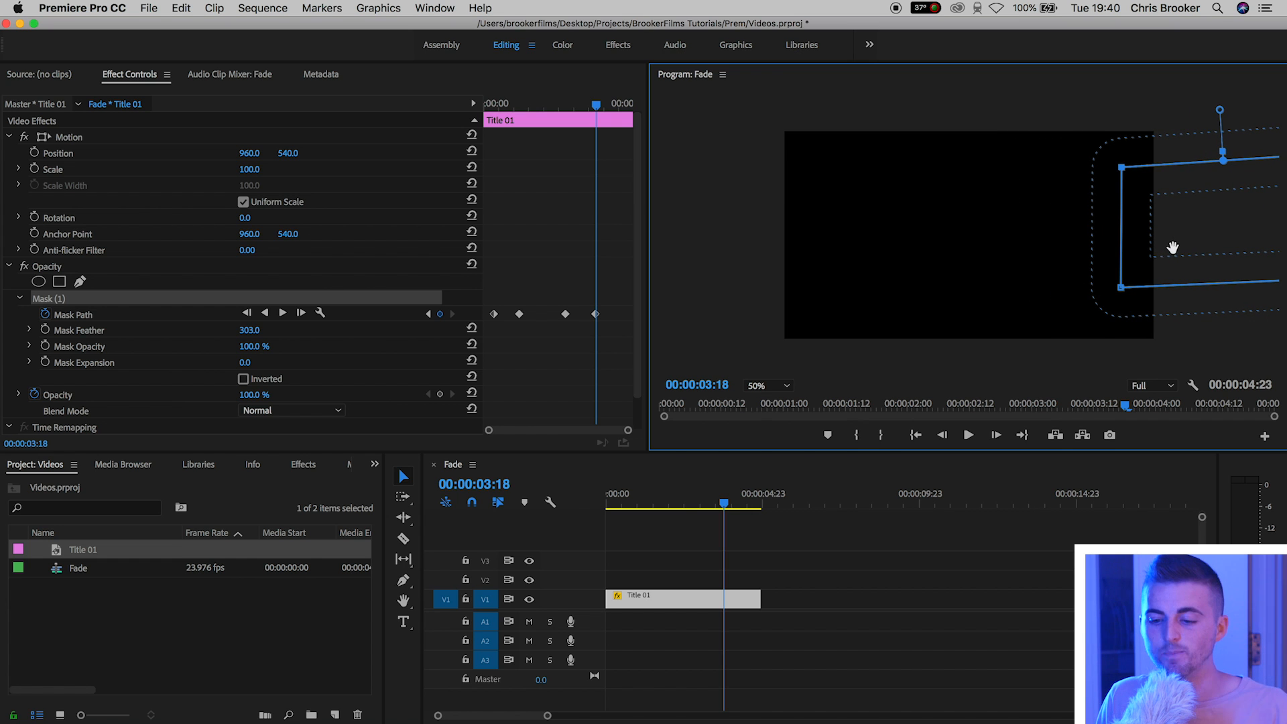
drag(599, 102, 346, 136)
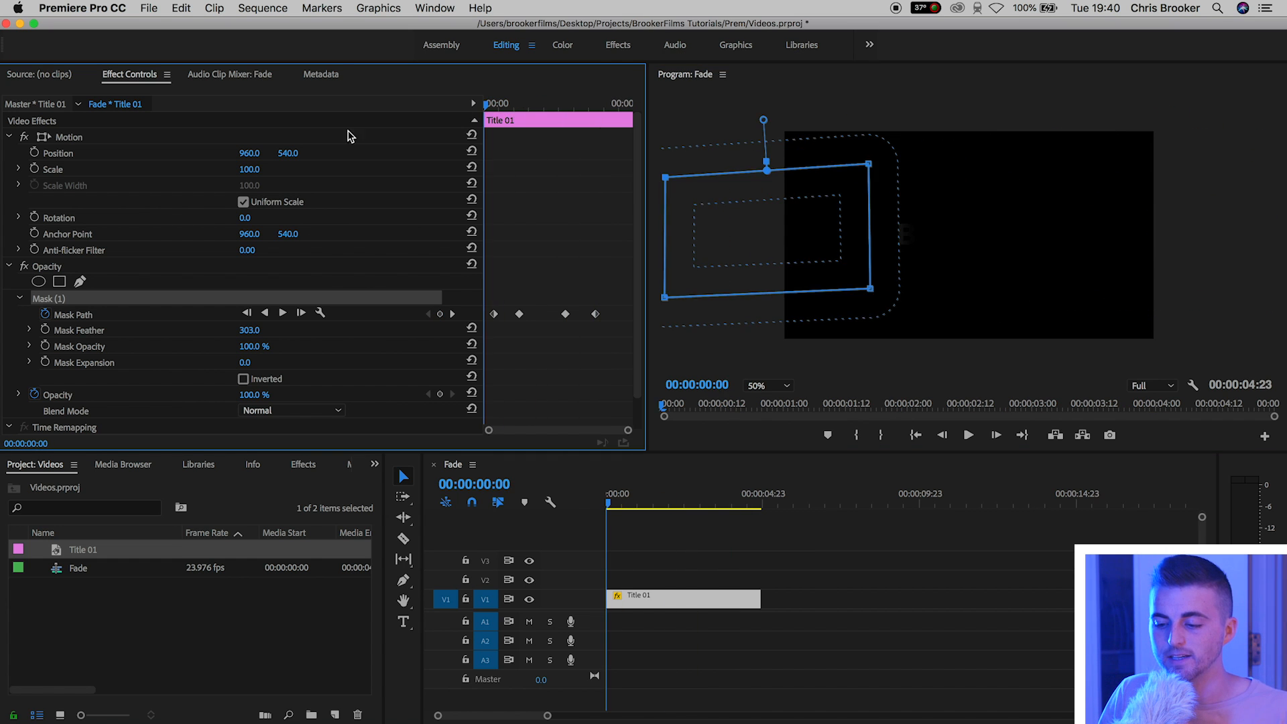